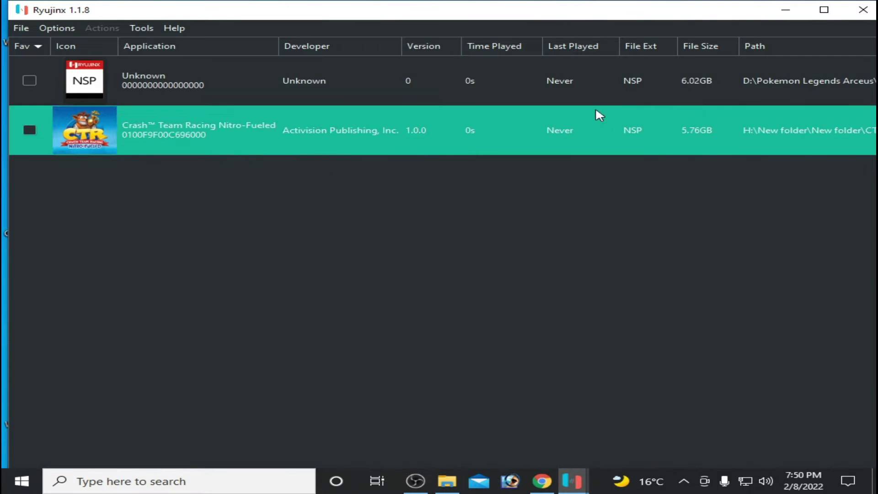
# Step: Select the Unknown NSP entry in the game list and move the window aside to examine the console's error log
pyautogui.moveTo(458, 15); pyautogui.dragTo(483, 71)
pyautogui.click(215, 138)
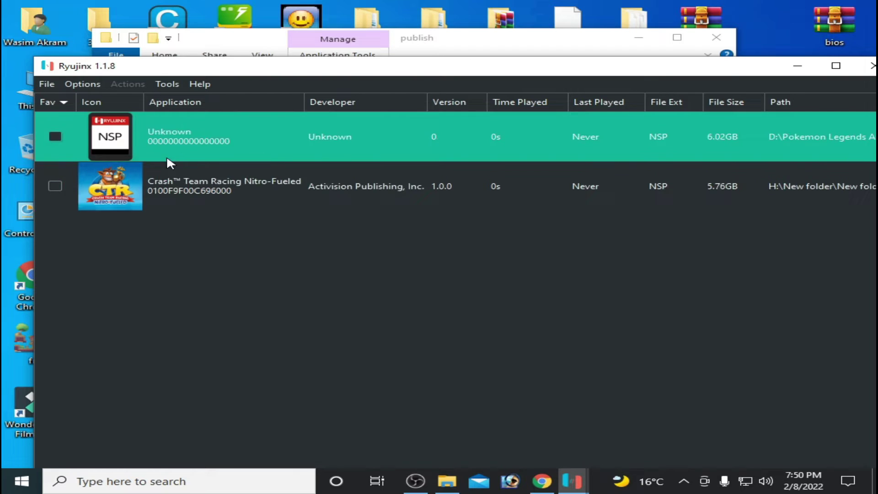
pyautogui.click(220, 175)
pyautogui.click(192, 145)
pyautogui.moveTo(683, 76); pyautogui.dragTo(615, 76)
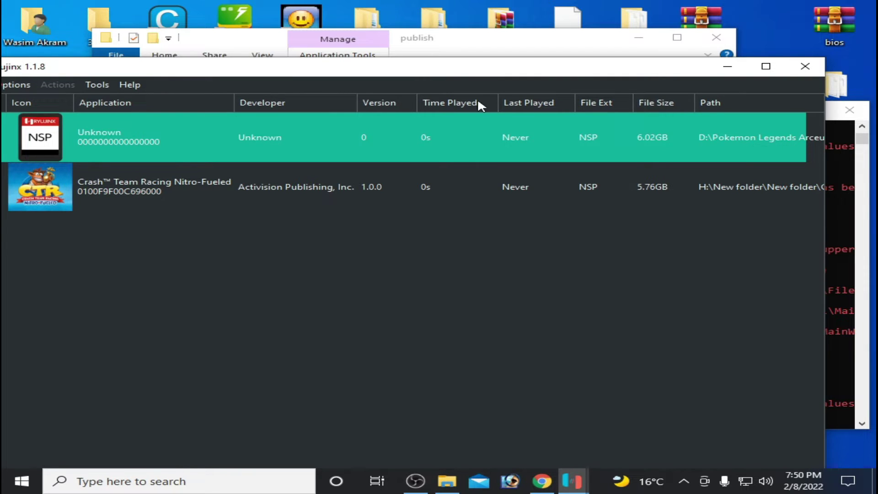
pyautogui.moveTo(405, 72); pyautogui.dragTo(556, 393)
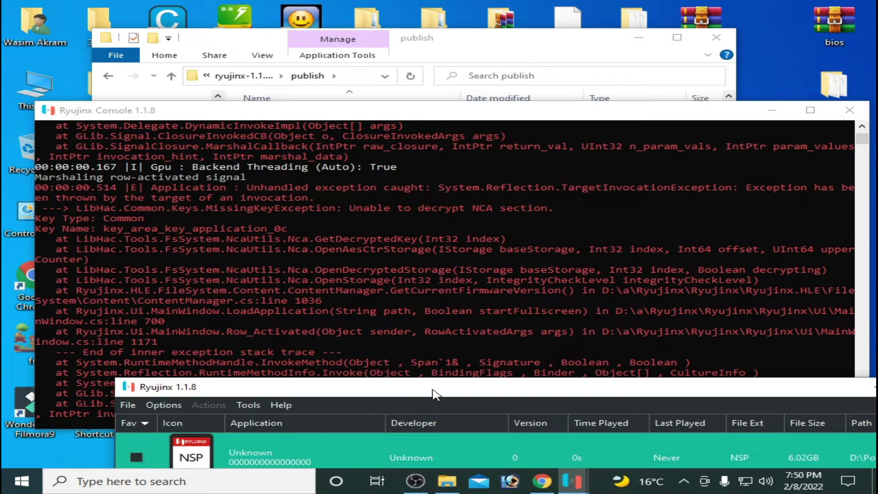
pyautogui.moveTo(434, 394); pyautogui.dragTo(328, 34)
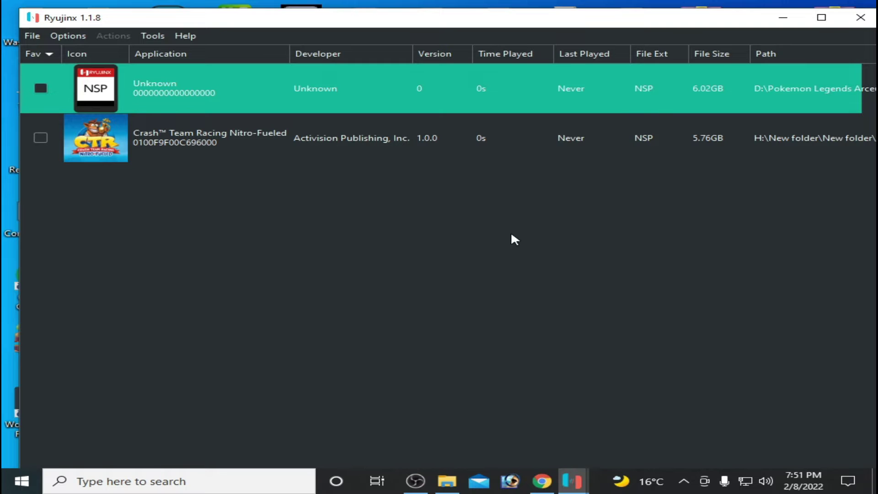
pyautogui.moveTo(688, 26); pyautogui.dragTo(800, 116)
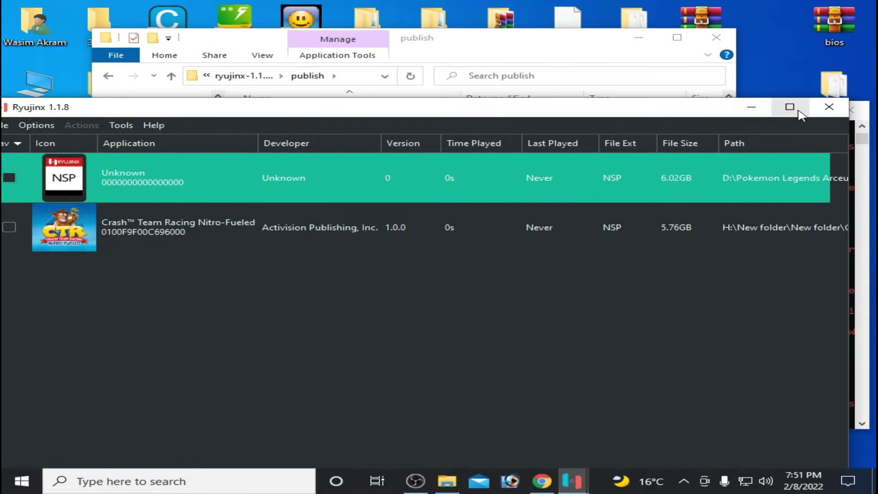
# Step: Force-close the hung emulator, relaunch Ryujinx from the publish folder and decline the update to 1.1.21
pyautogui.click(830, 109)
pyautogui.click(369, 363)
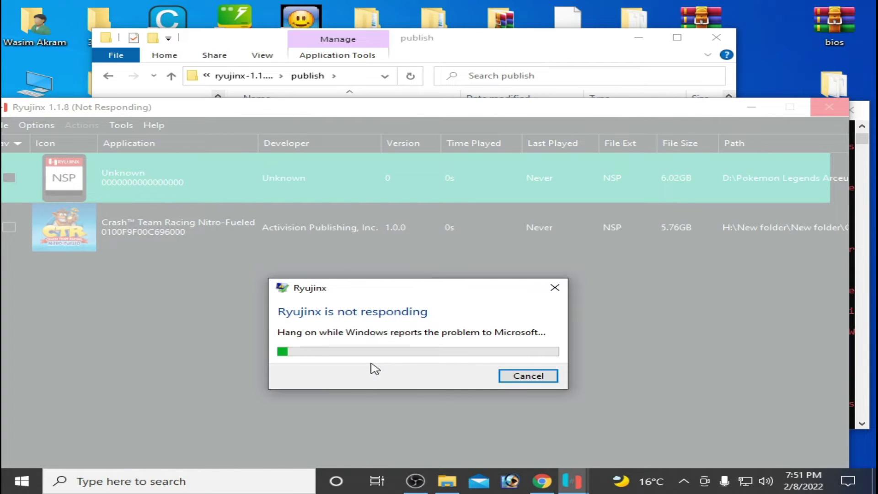
pyautogui.click(512, 376)
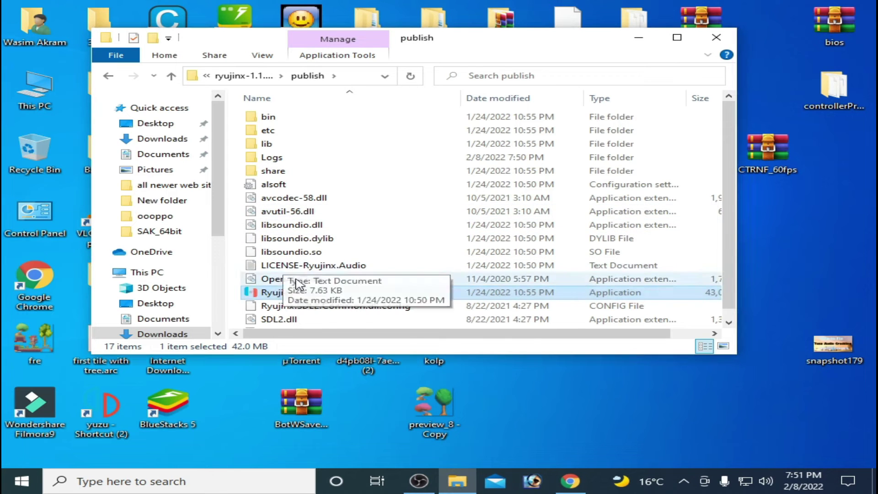
pyautogui.doubleClick(286, 293)
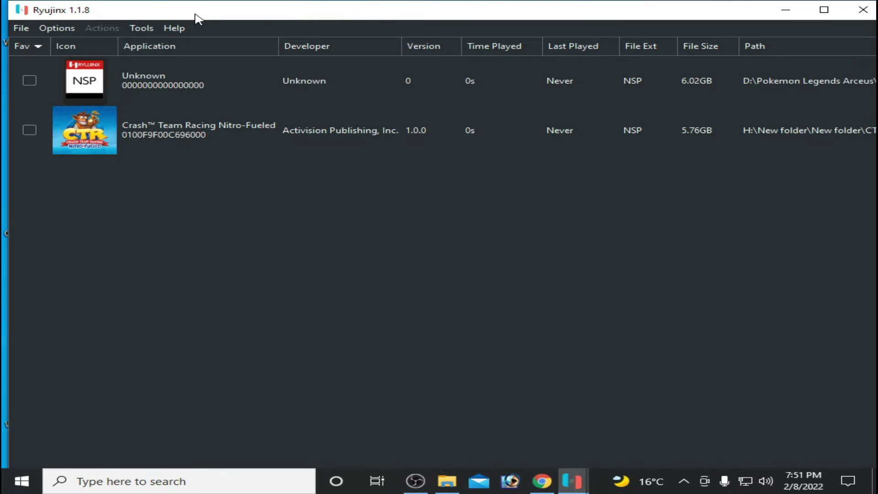
pyautogui.moveTo(197, 19); pyautogui.dragTo(409, 152)
pyautogui.click(237, 161)
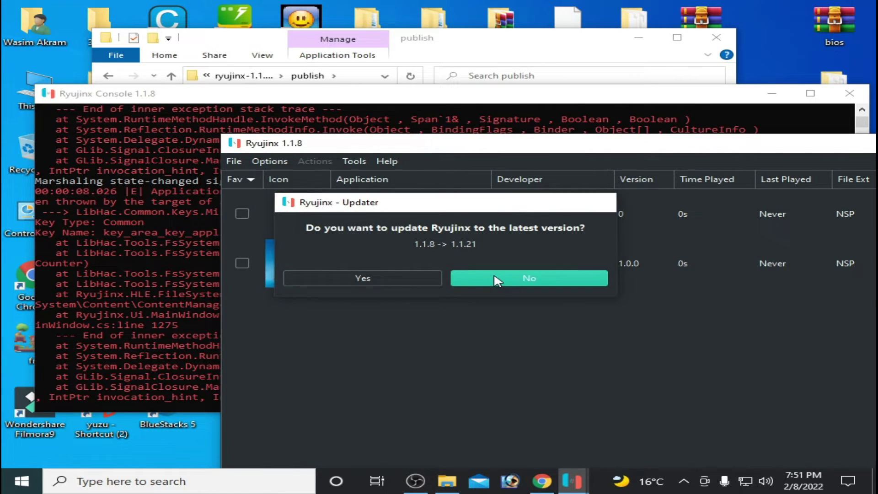
pyautogui.click(497, 280)
# Step: Open the Ryujinx data folder from the emulator and go into its system subfolder
pyautogui.click(241, 159)
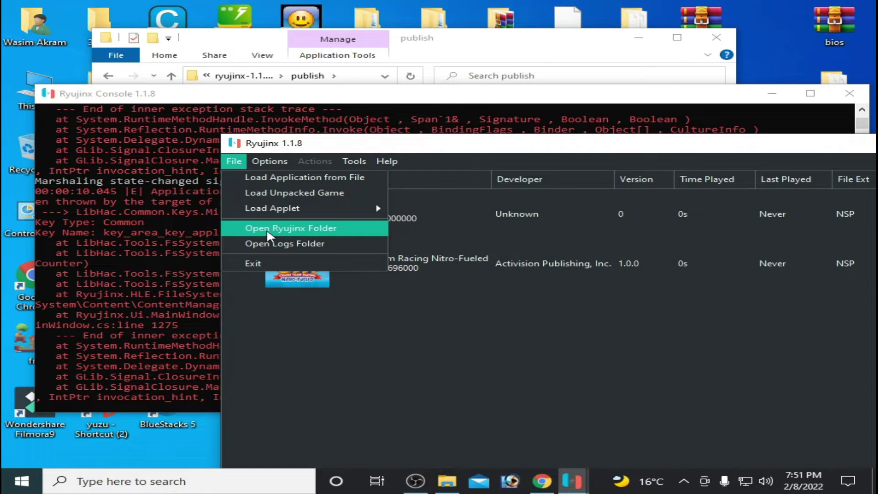
pyautogui.click(291, 230)
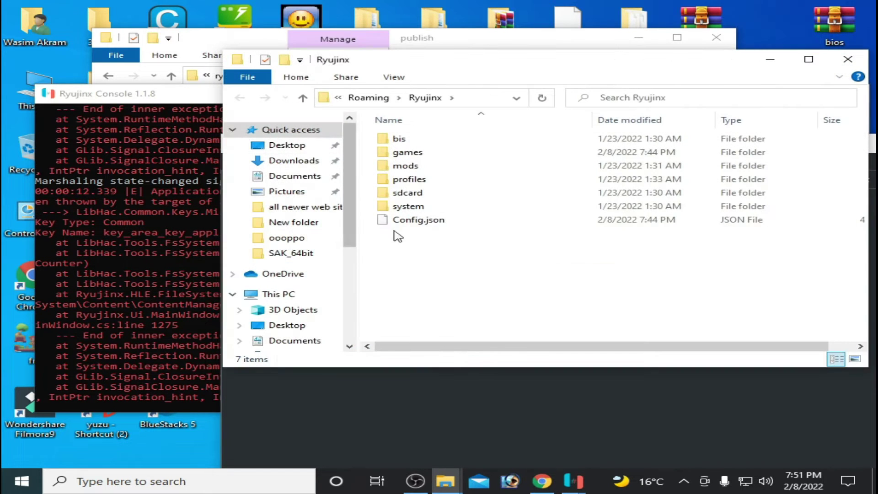
pyautogui.doubleClick(416, 208)
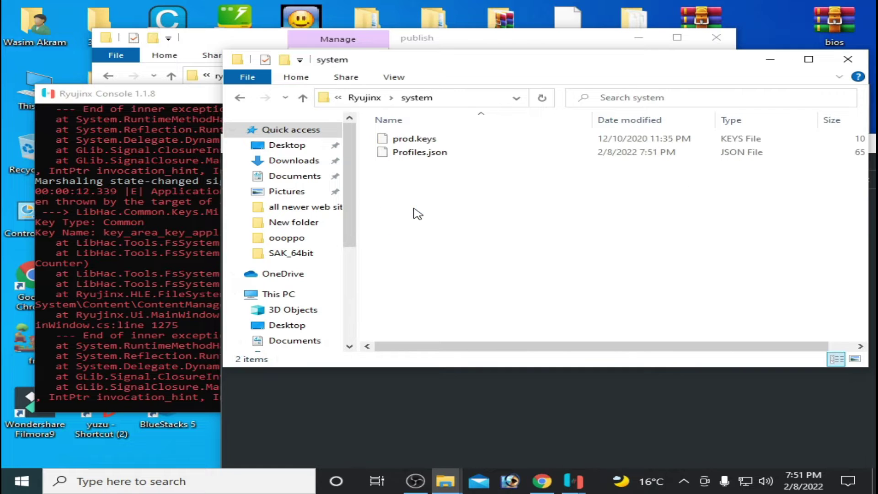
# Step: Copy the prod.keys file from the keys > Master keys folder on Local Disk (F:) and close that folder window
pyautogui.doubleClick(51, 71)
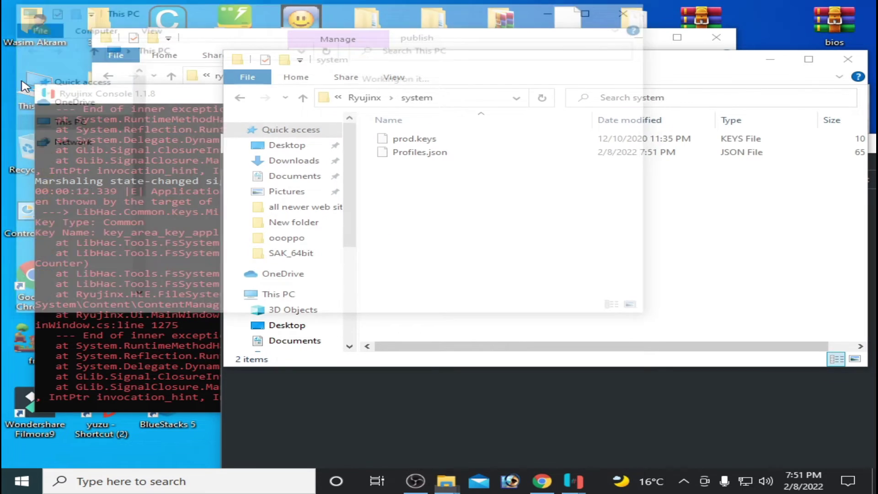
pyautogui.scroll(-3, 503, 228)
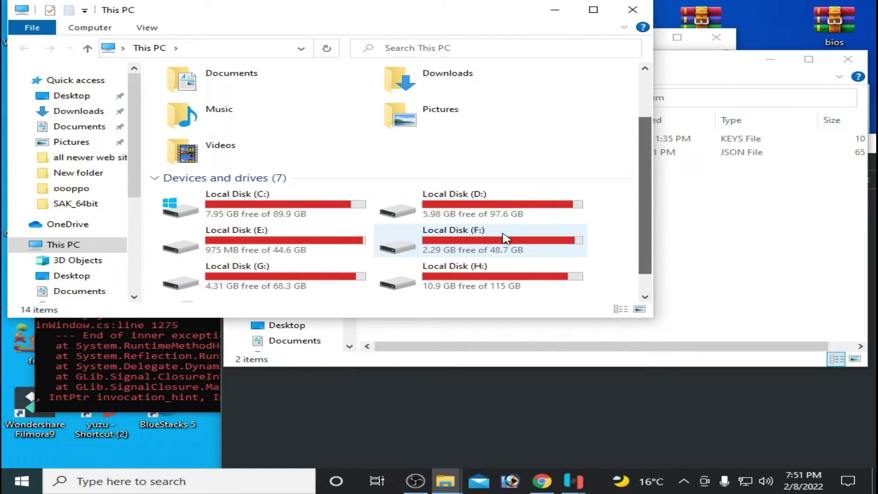
pyautogui.doubleClick(503, 237)
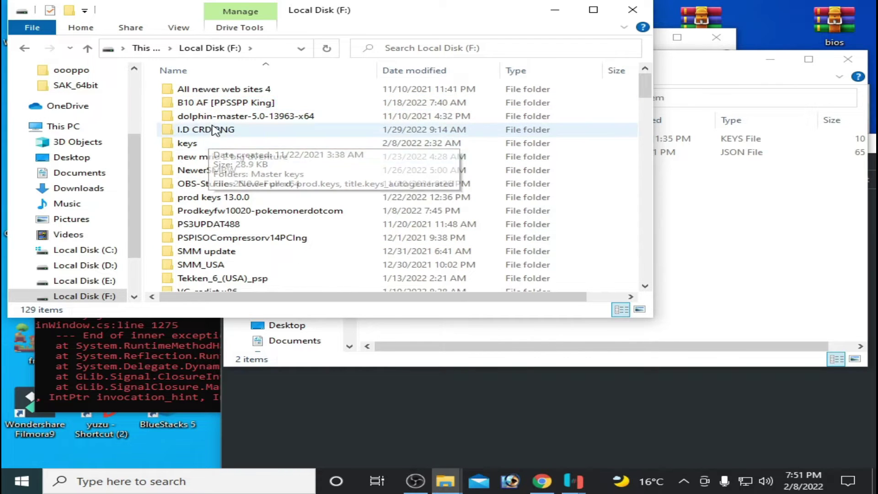
pyautogui.doubleClick(207, 143)
pyautogui.doubleClick(223, 91)
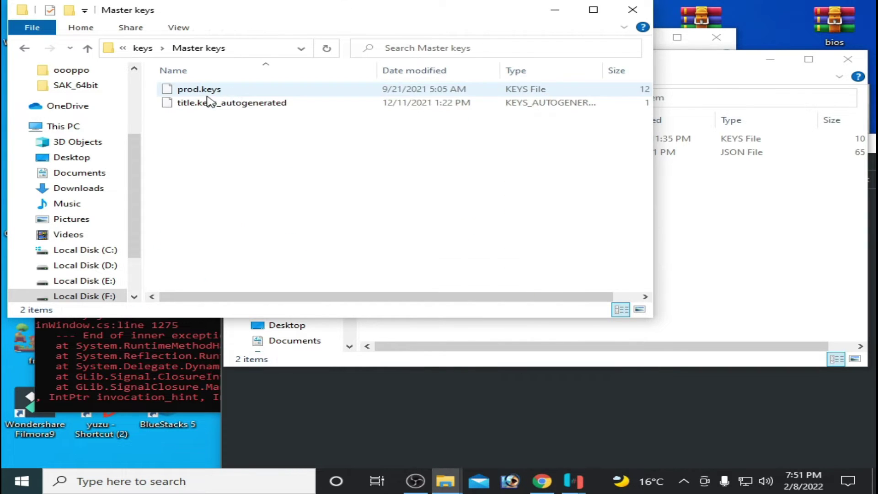
pyautogui.moveTo(297, 18); pyautogui.dragTo(378, 117)
pyautogui.click(295, 195)
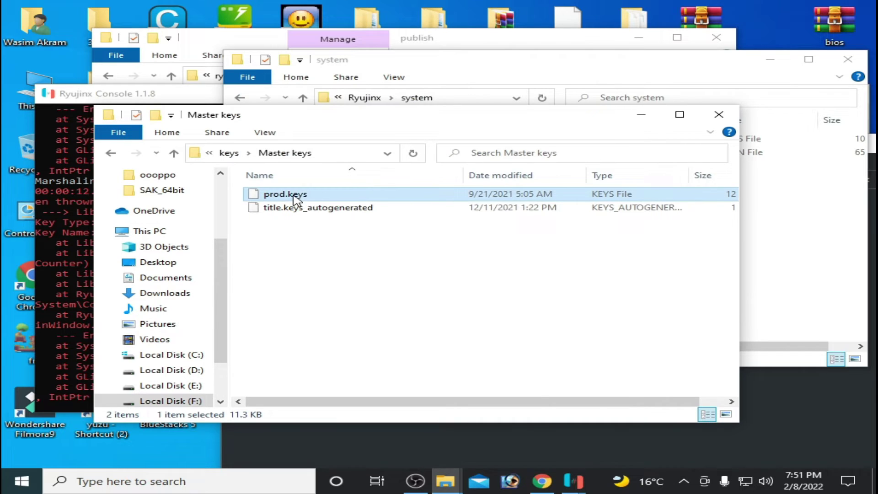
pyautogui.rightClick(295, 195)
pyautogui.click(334, 383)
pyautogui.click(719, 115)
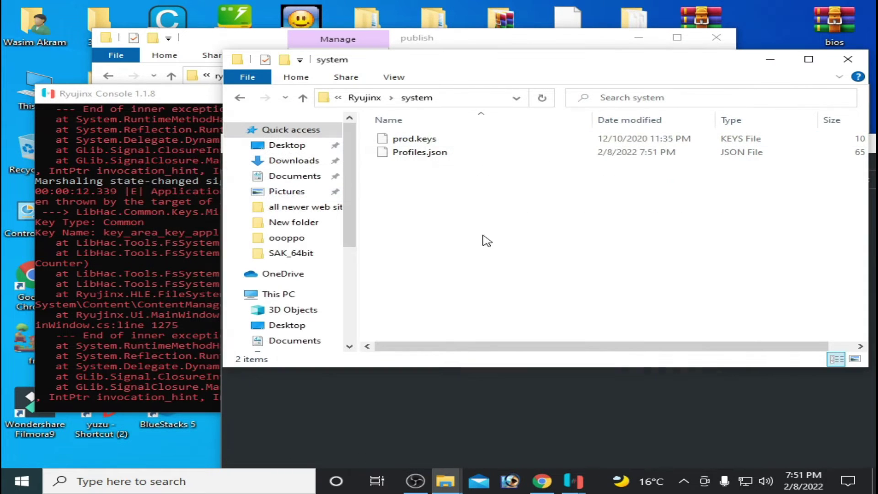
# Step: Paste prod.keys into the Ryujinx system folder, replacing the existing file, and close the folder window
pyautogui.rightClick(450, 209)
pyautogui.click(488, 299)
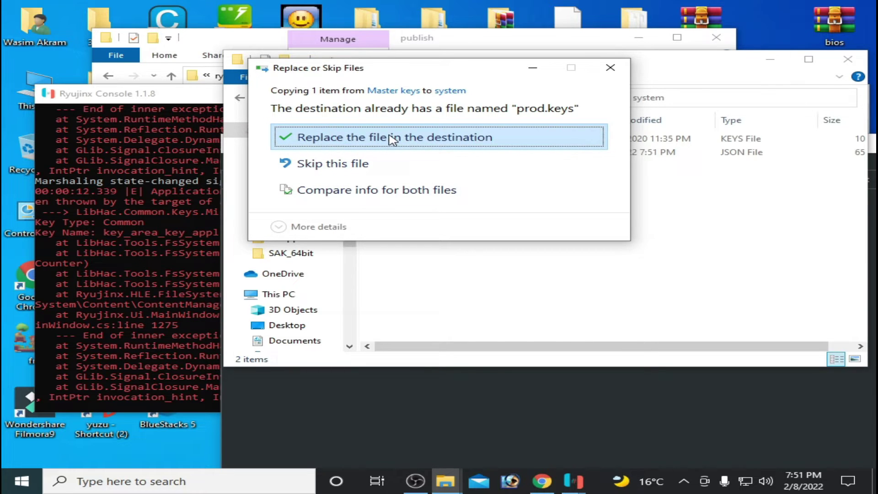
pyautogui.click(392, 138)
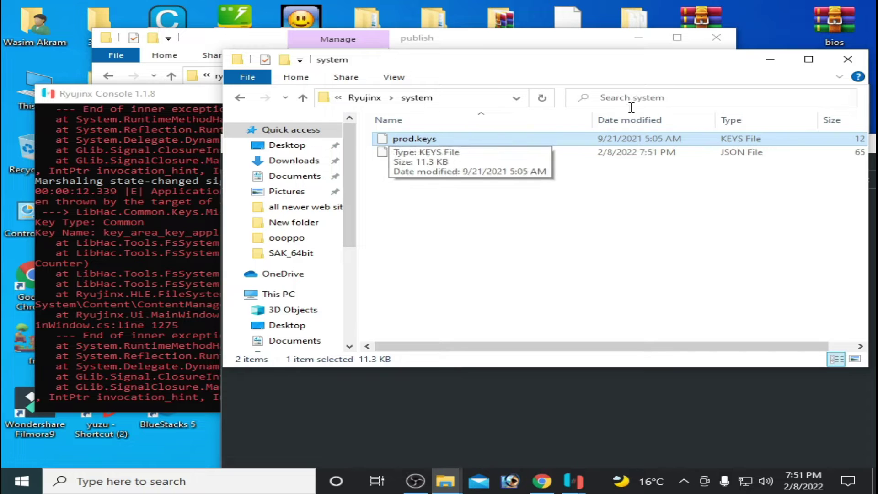
pyautogui.click(847, 59)
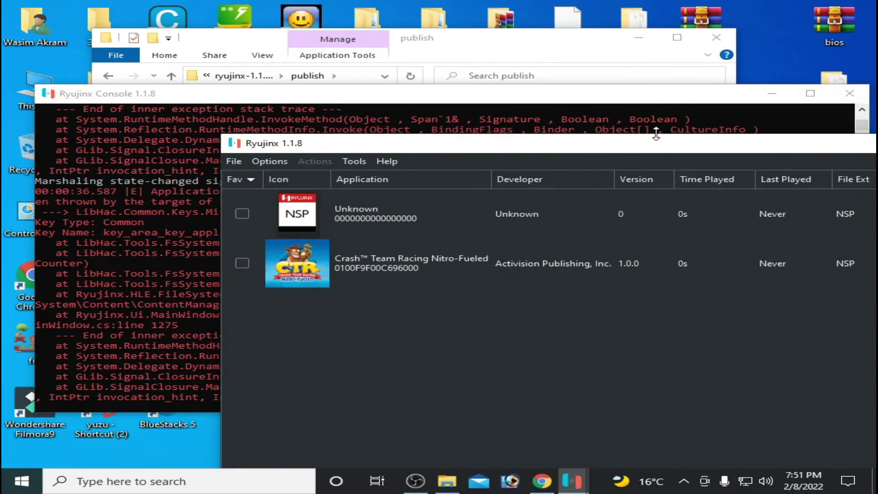
# Step: Restart Ryujinx from the publish folder to reload the game list with the replaced keys, and decline the update
pyautogui.moveTo(667, 147); pyautogui.dragTo(460, 76)
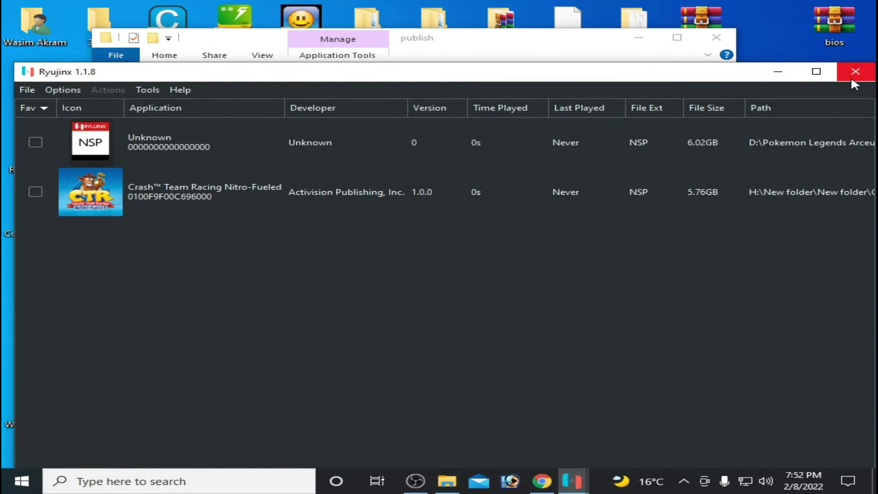
pyautogui.click(851, 78)
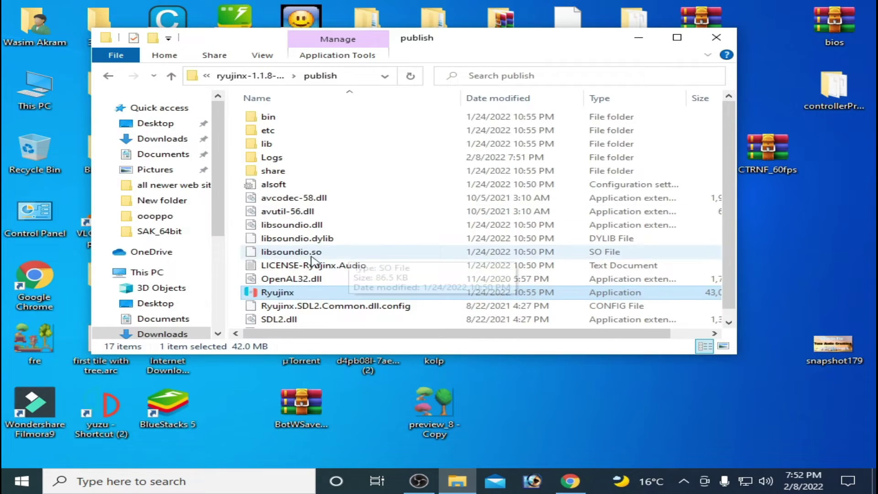
pyautogui.rightClick(286, 293)
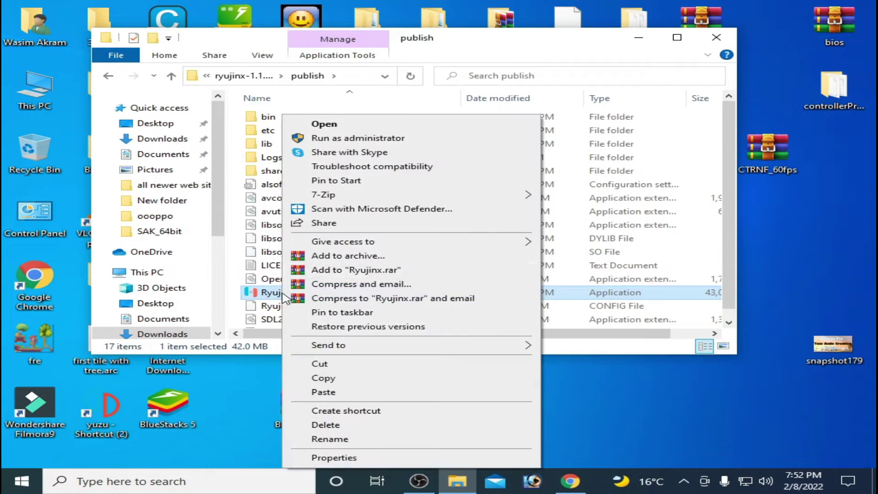
pyautogui.click(320, 123)
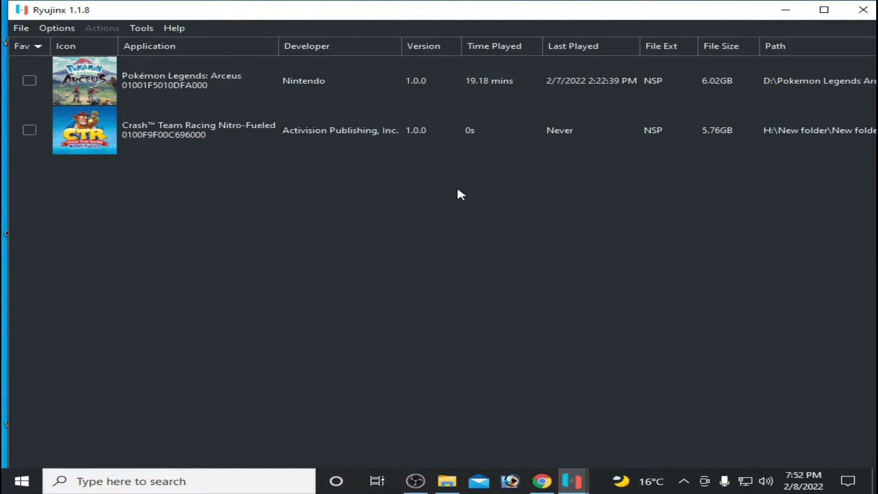
pyautogui.doubleClick(273, 22)
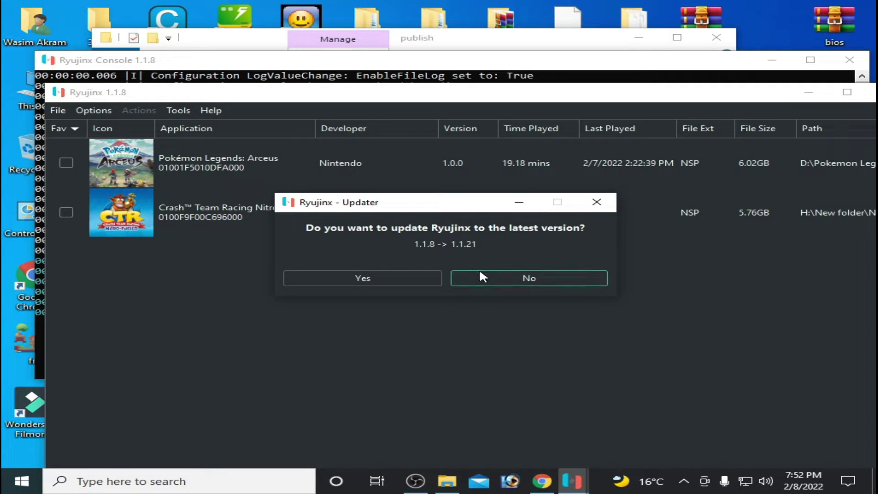
pyautogui.click(479, 273)
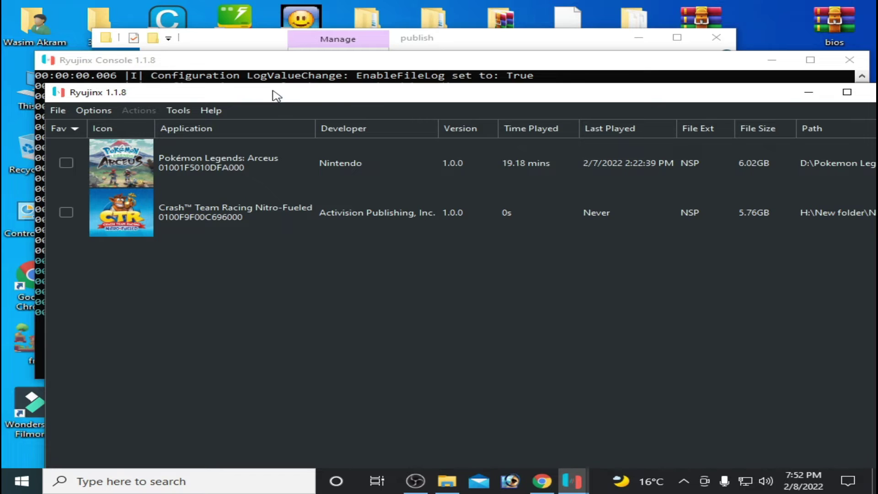
pyautogui.moveTo(276, 95); pyautogui.dragTo(242, 59)
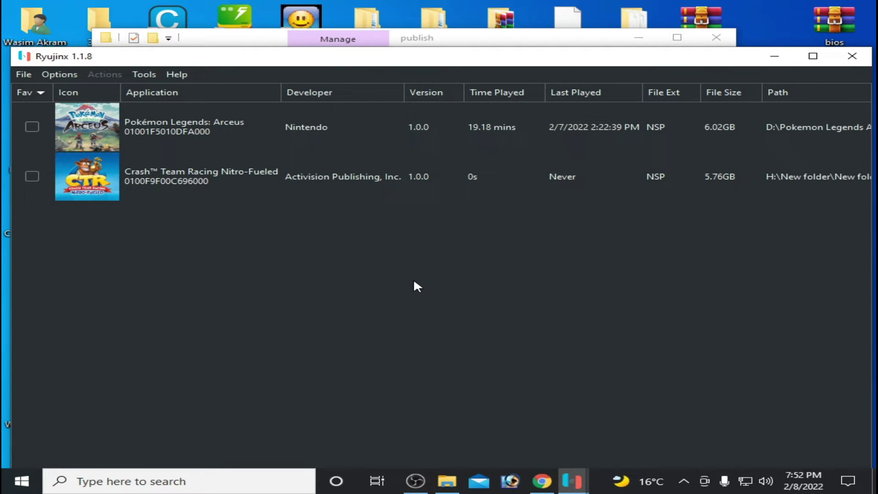
# Step: Open the Ryujinx data folder from the emulator and close the emulator while keeping the folder window open
pyautogui.click(28, 73)
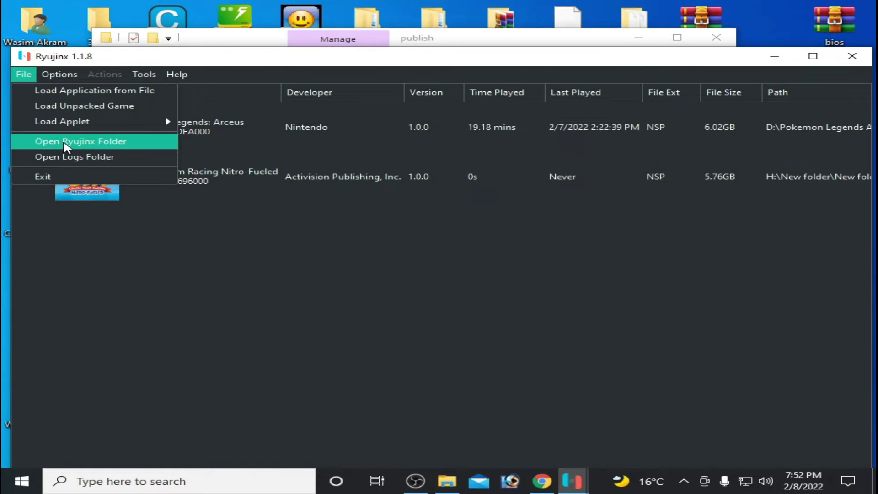
pyautogui.click(68, 144)
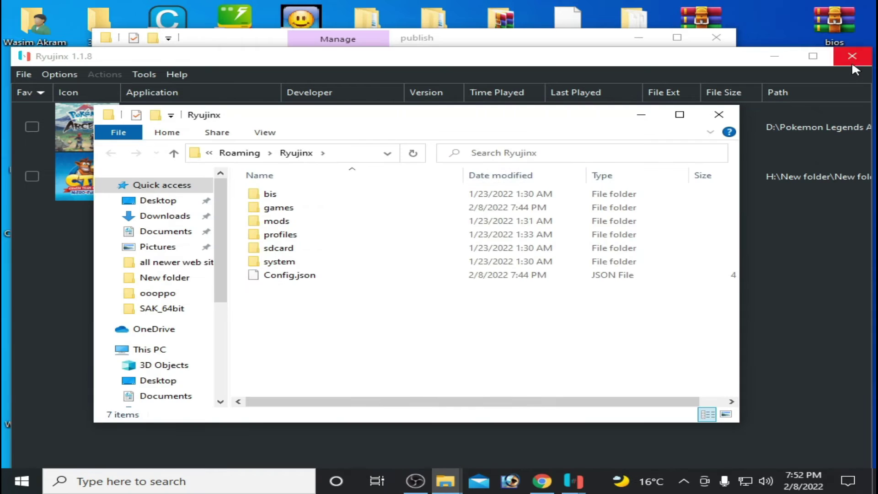
pyautogui.click(852, 61)
pyautogui.click(852, 57)
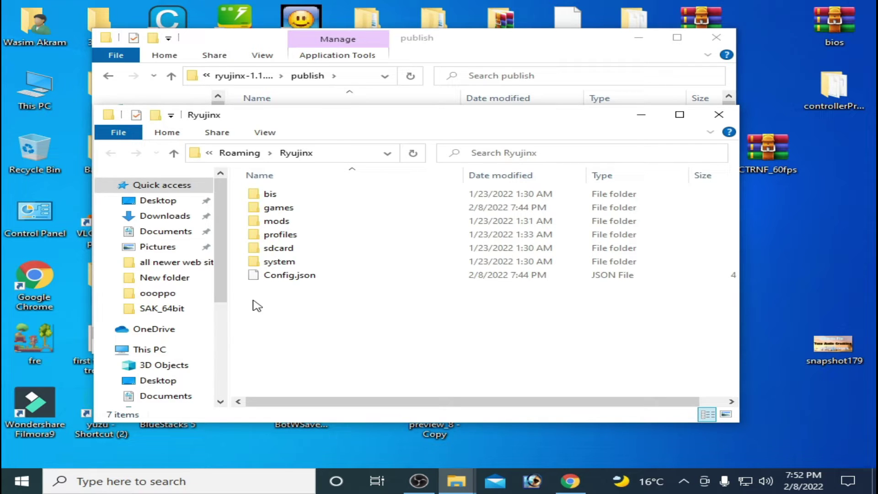
# Step: Delete everything in the Ryujinx data folder, close its window and relaunch Ryujinx from the publish folder
pyautogui.moveTo(257, 306); pyautogui.dragTo(337, 197)
pyautogui.rightClick(337, 196)
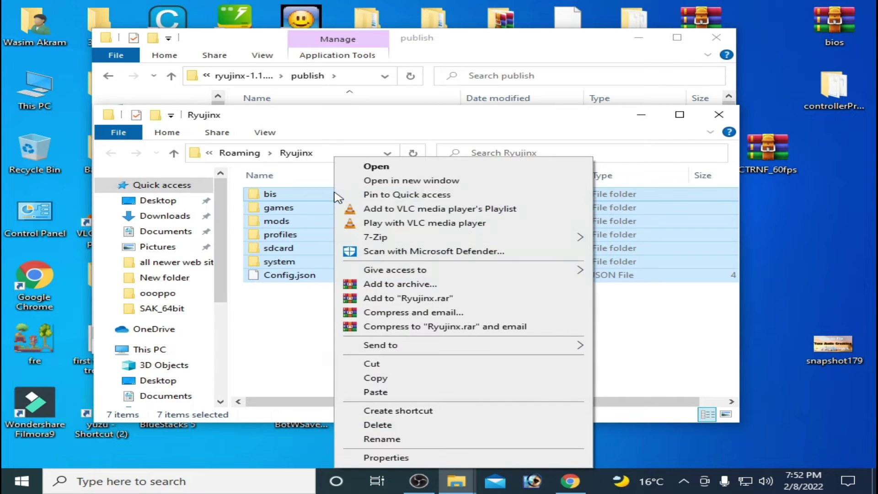
pyautogui.click(375, 425)
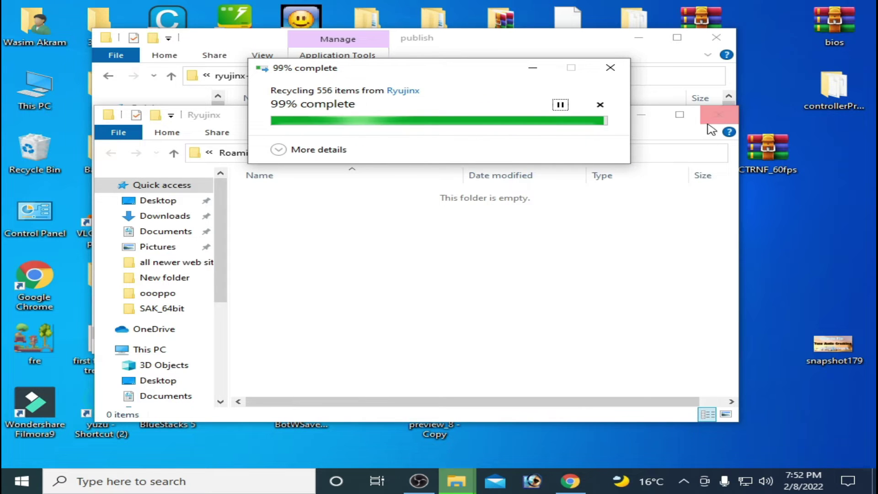
pyautogui.click(718, 114)
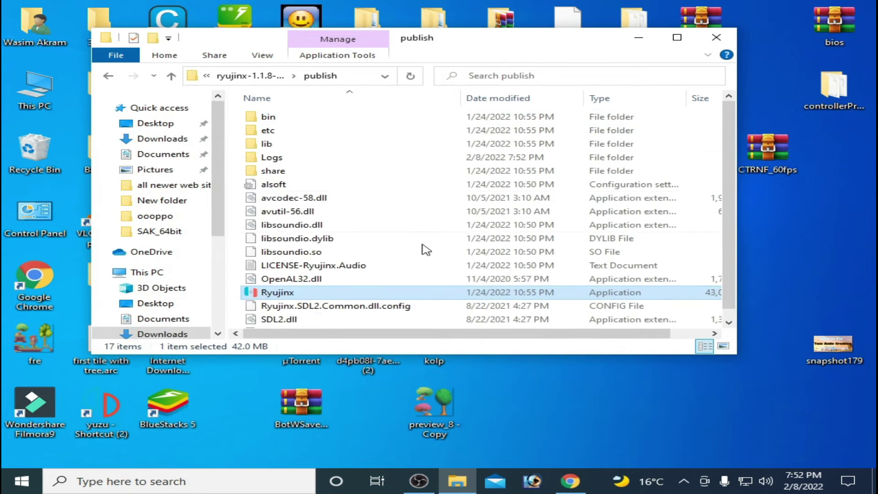
pyautogui.doubleClick(286, 295)
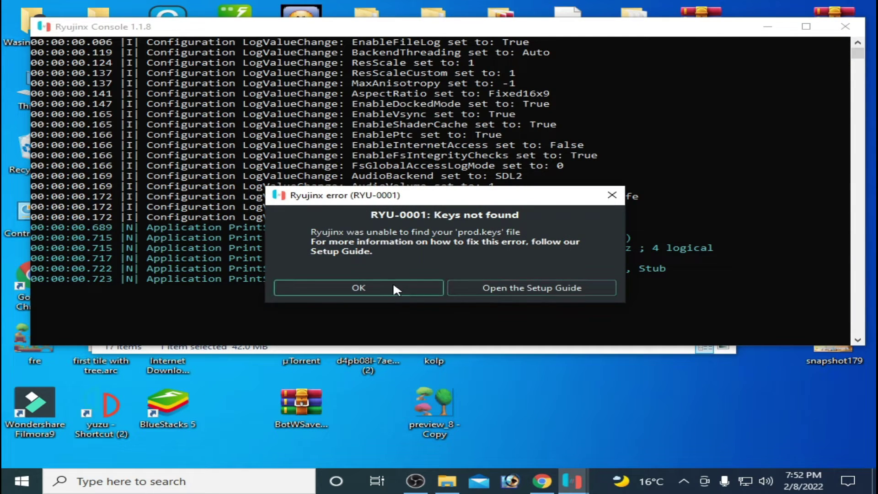
# Step: Dismiss the missing-keys error, open the system subfolder of the Ryujinx data folder and close the emulator
pyautogui.click(393, 288)
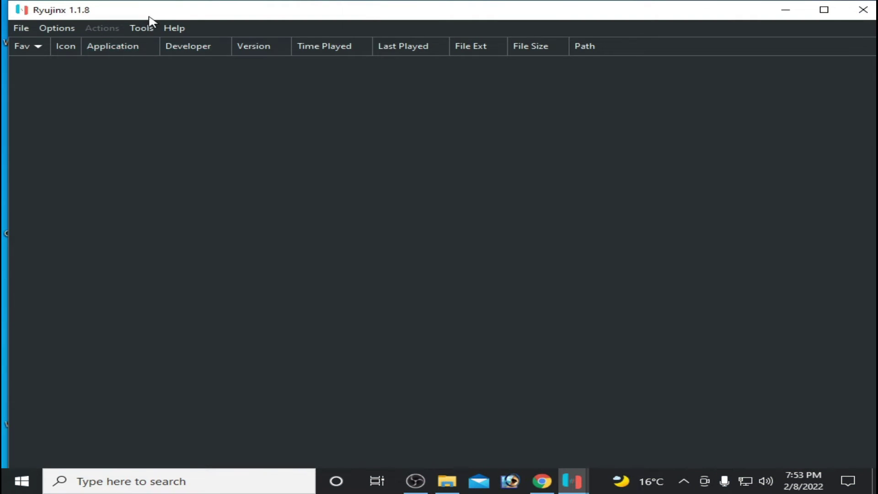
pyautogui.moveTo(152, 20); pyautogui.dragTo(295, 119)
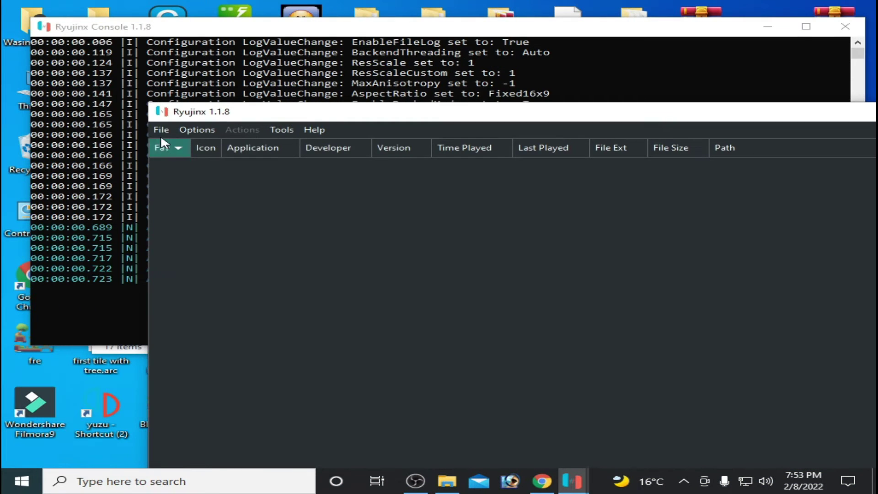
pyautogui.click(161, 130)
pyautogui.click(204, 196)
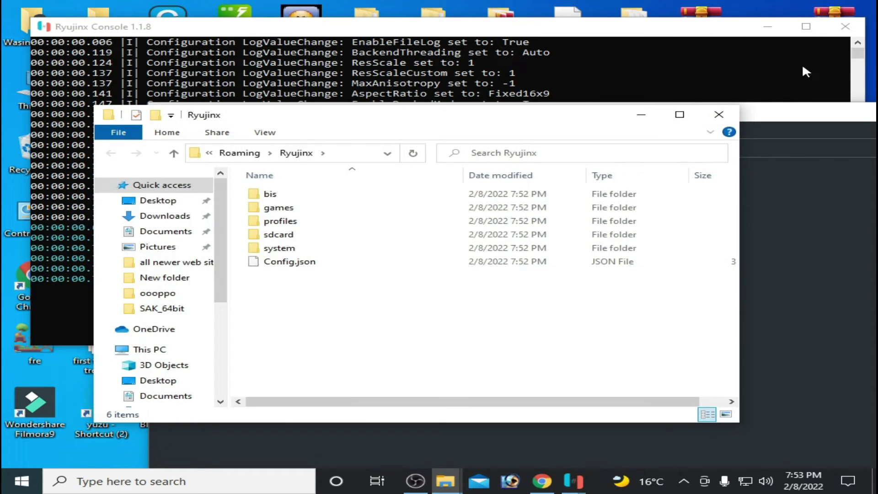
pyautogui.click(845, 26)
pyautogui.doubleClick(272, 251)
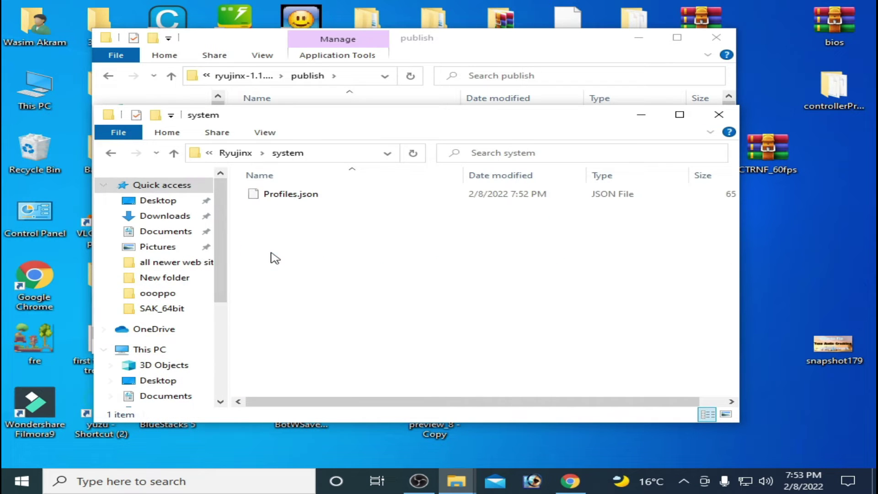
# Step: Copy prod.keys from the Master keys folder inside the keys folder on Local Disk (F:)
pyautogui.doubleClick(34, 89)
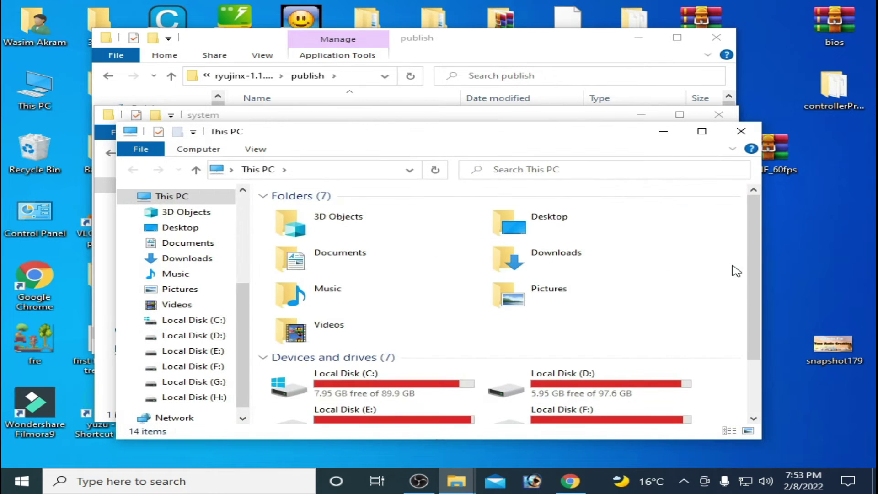
pyautogui.scroll(-3, 733, 270)
pyautogui.doubleClick(585, 338)
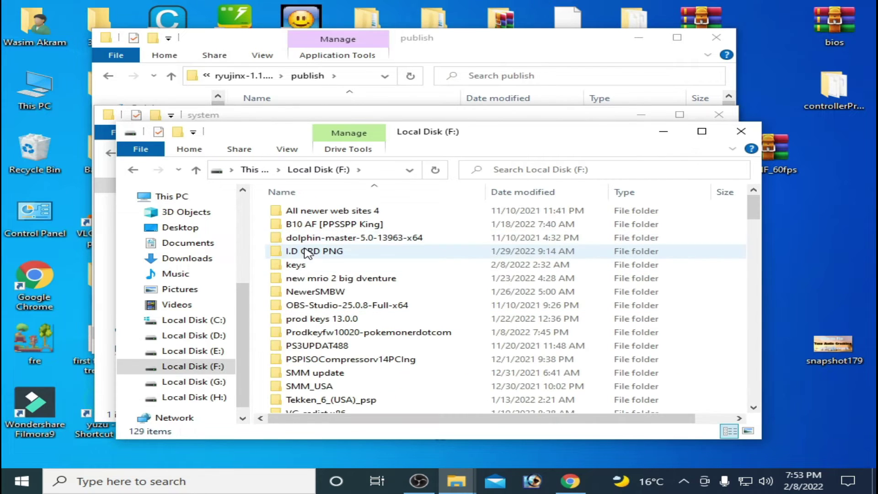
pyautogui.doubleClick(310, 264)
pyautogui.doubleClick(339, 213)
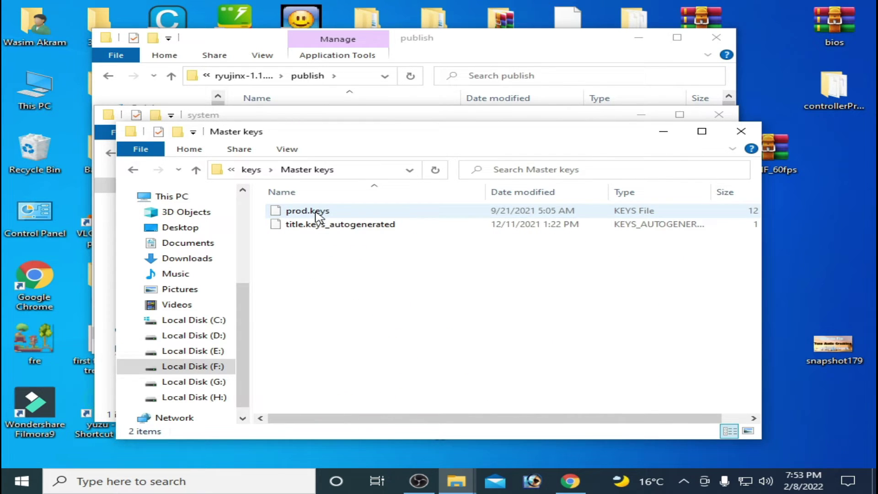
pyautogui.click(304, 213)
pyautogui.rightClick(304, 213)
pyautogui.click(357, 391)
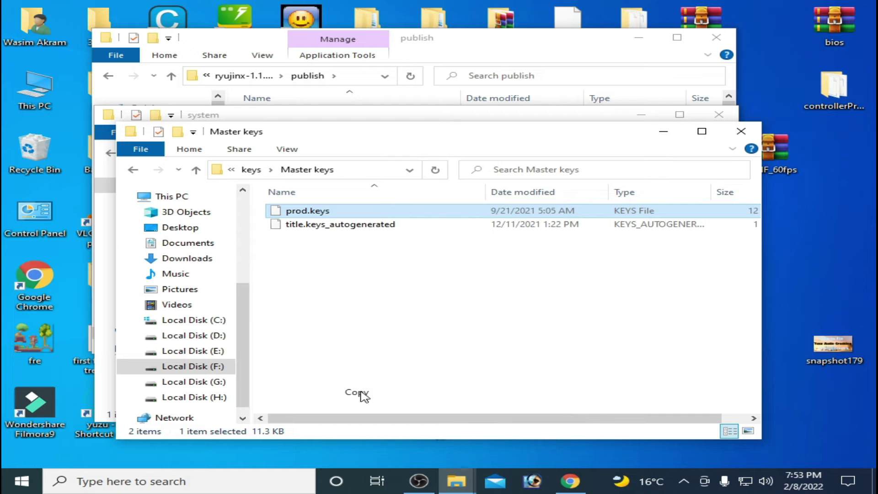
# Step: Paste prod.keys into the Ryujinx system folder and relaunch Ryujinx from the publish folder
pyautogui.click(740, 131)
pyautogui.rightClick(325, 272)
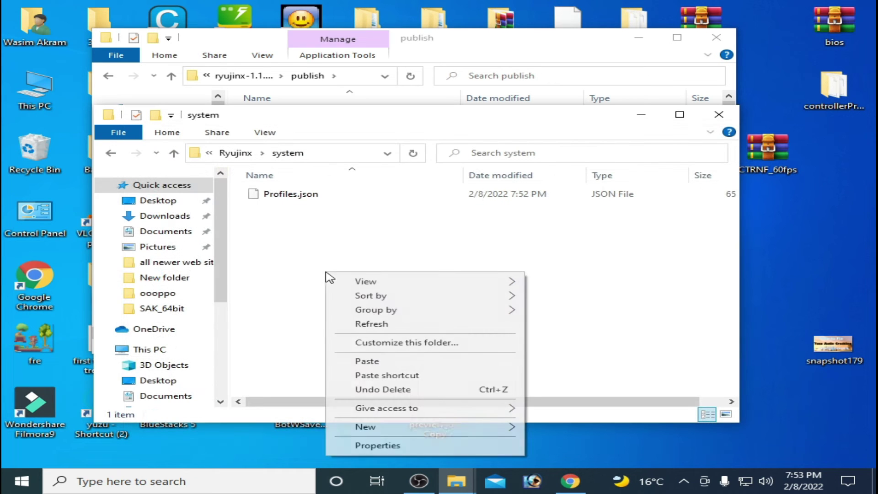
pyautogui.click(363, 360)
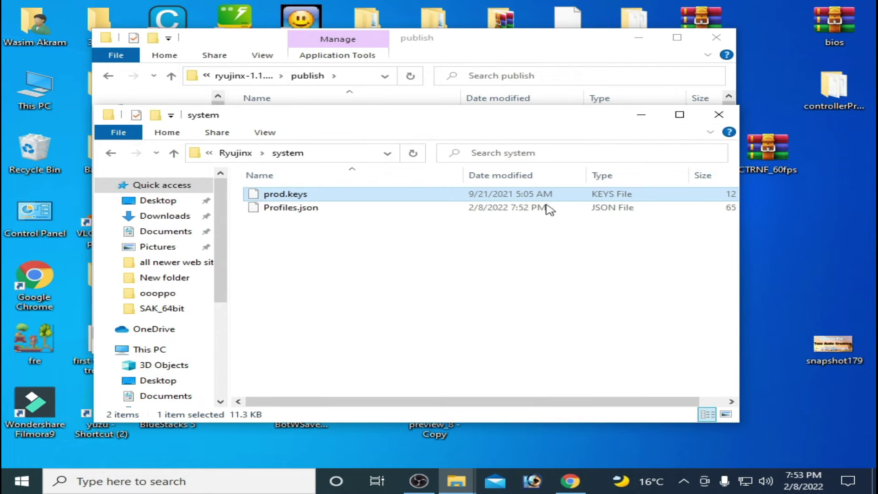
pyautogui.click(719, 115)
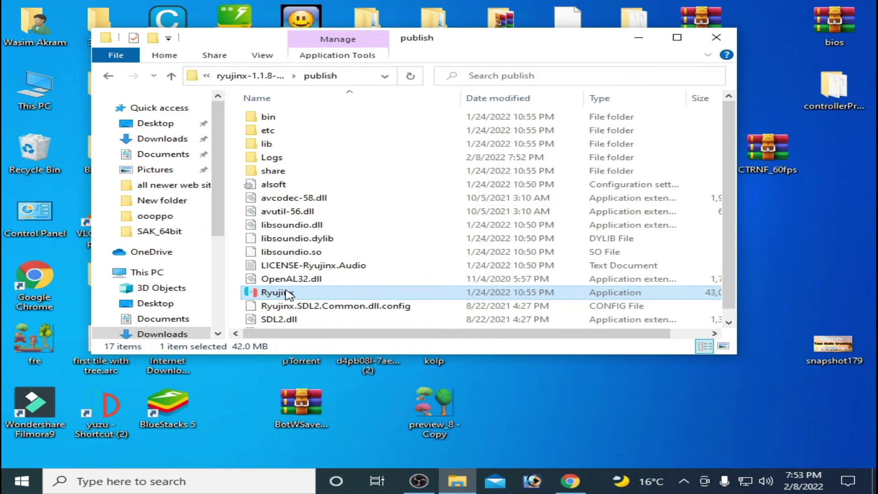
pyautogui.doubleClick(287, 294)
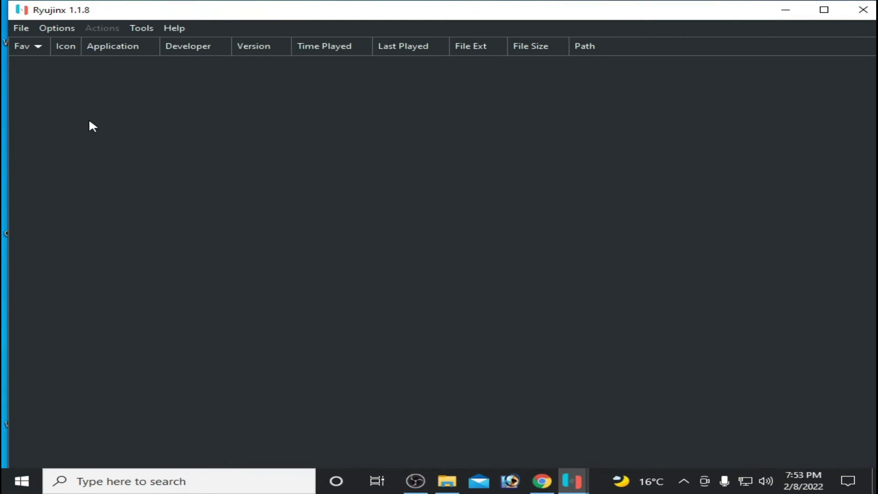
# Step: Install firmware 13.2.1 from its directory, the Firmware 13.2.1 folder on Local Disk (E:)
pyautogui.click(140, 29)
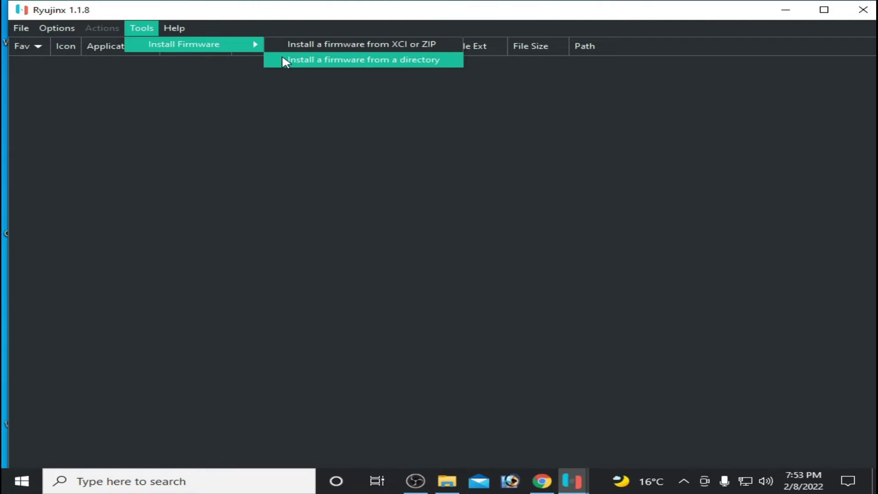
pyautogui.click(491, 273)
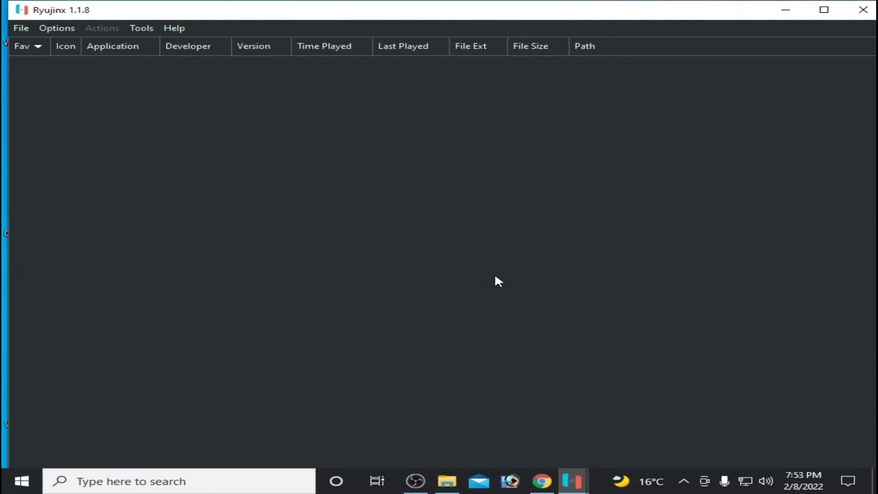
pyautogui.click(132, 28)
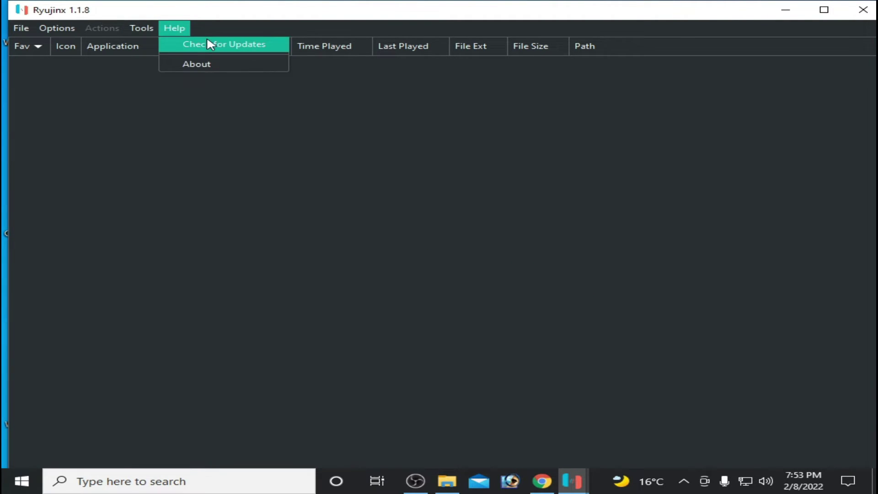
pyautogui.moveTo(156, 32)
pyautogui.moveTo(250, 49)
pyautogui.click(293, 59)
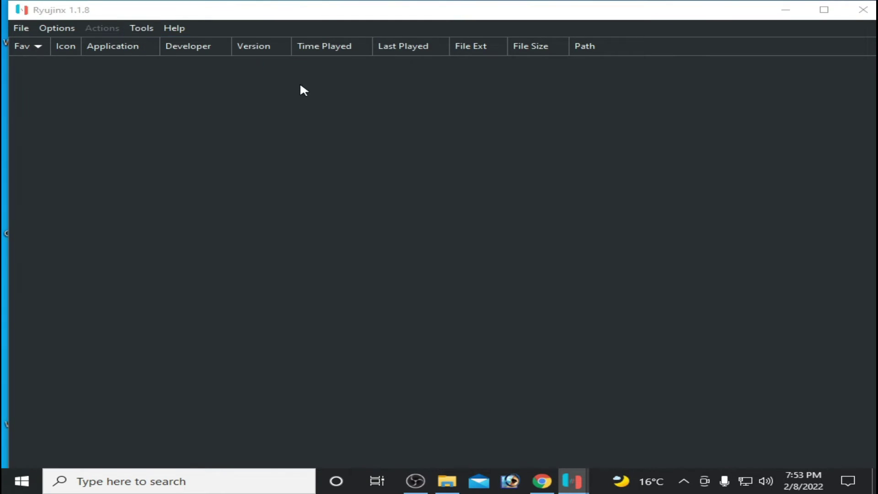
pyautogui.click(98, 253)
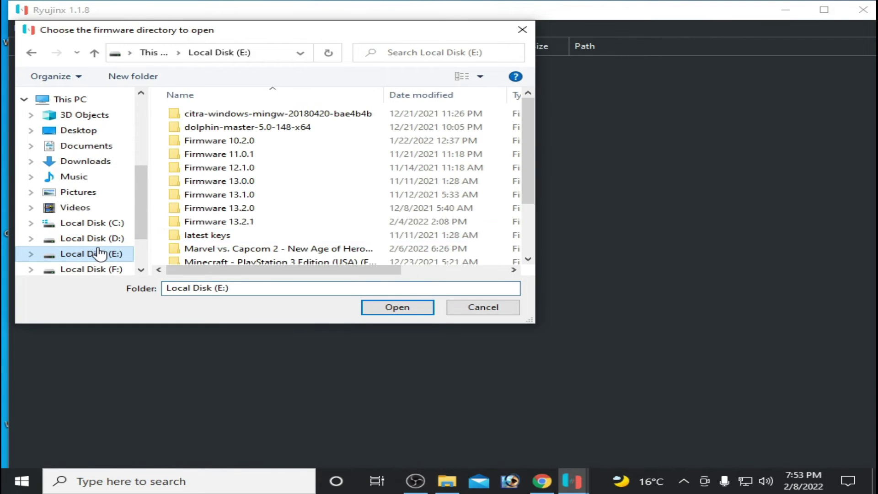
pyautogui.doubleClick(242, 222)
pyautogui.click(411, 311)
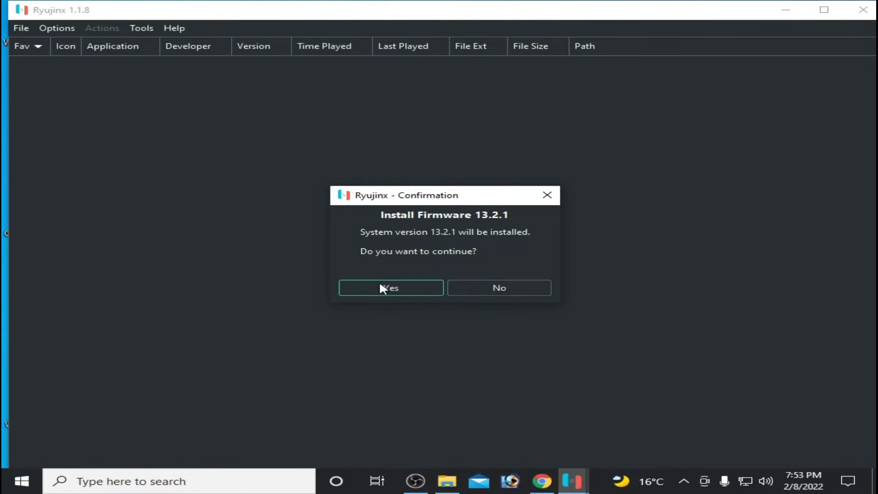
pyautogui.click(381, 286)
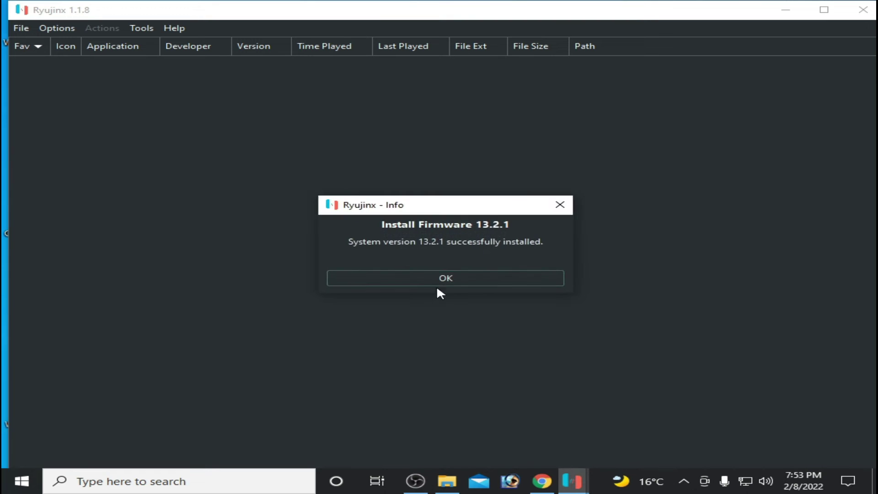
pyautogui.click(438, 280)
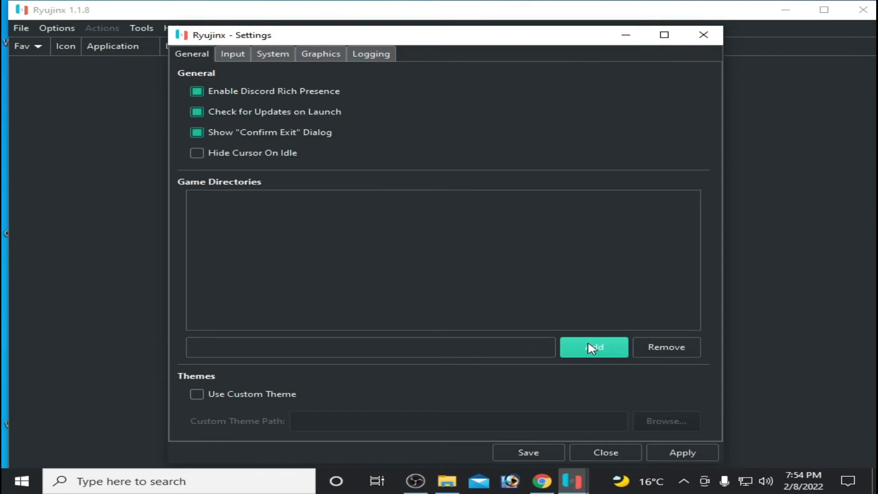
# Step: Add D:\Pokemon Legends Arceus as a game directory in the Ryujinx settings and save them
pyautogui.click(594, 346)
pyautogui.doubleClick(402, 220)
pyautogui.press('Return')
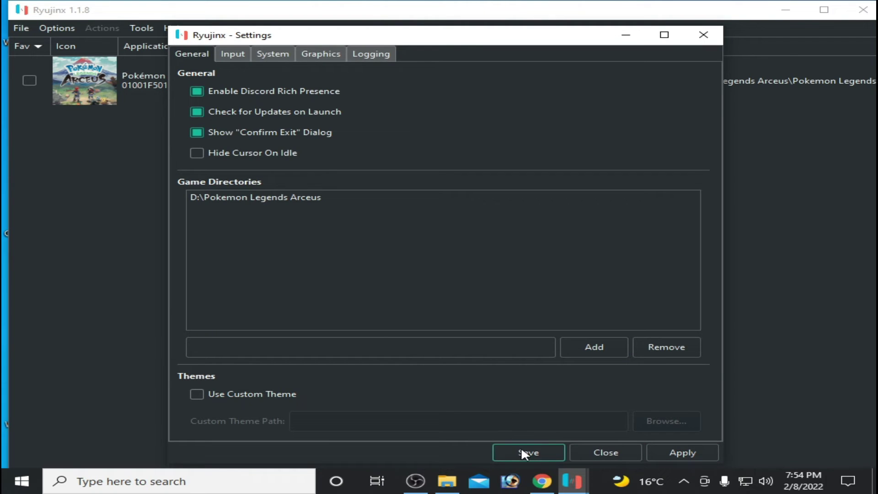
pyautogui.click(521, 448)
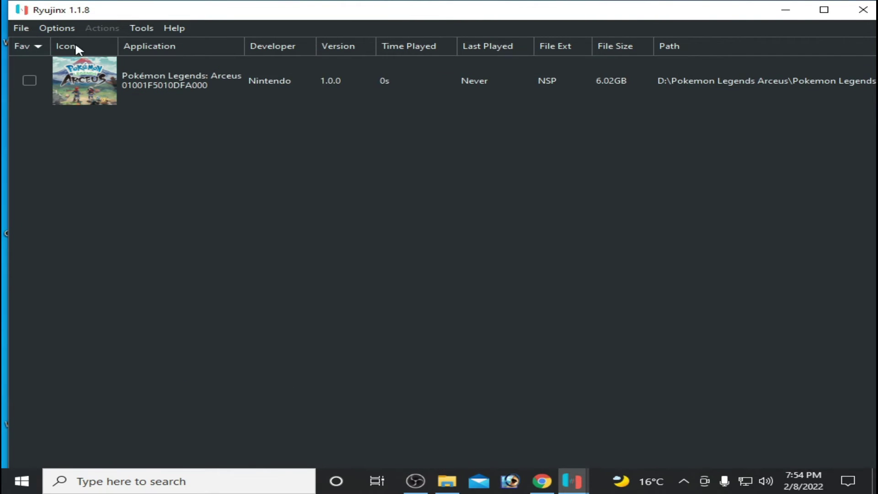
# Step: Review the Ryujinx graphics and input settings, then disable VSync and PPTC, enable Ignore Missing Services, and save
pyautogui.click(50, 29)
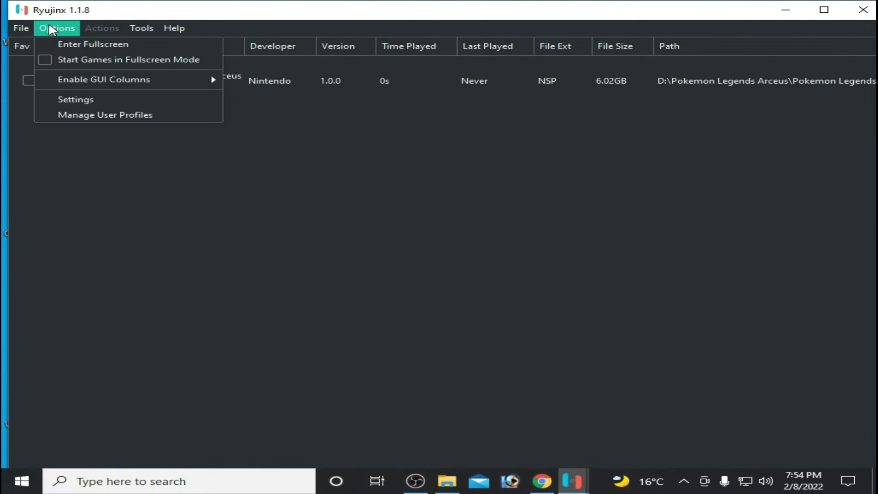
pyautogui.click(75, 98)
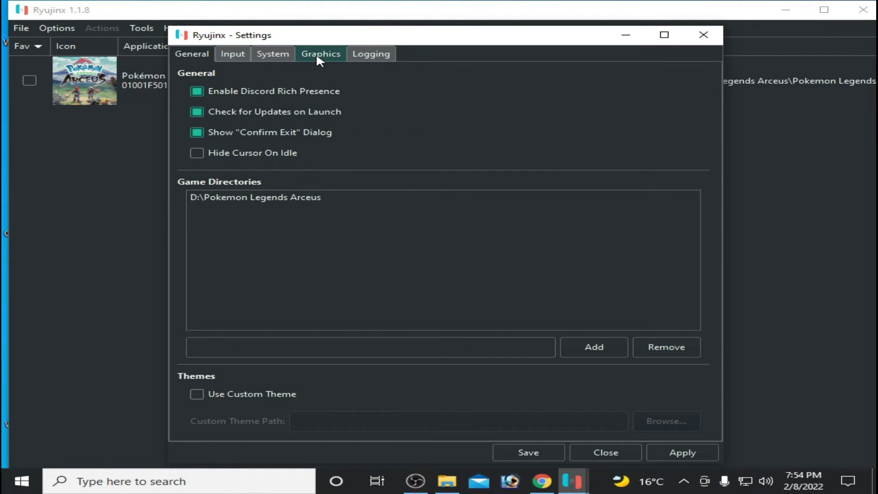
pyautogui.click(316, 53)
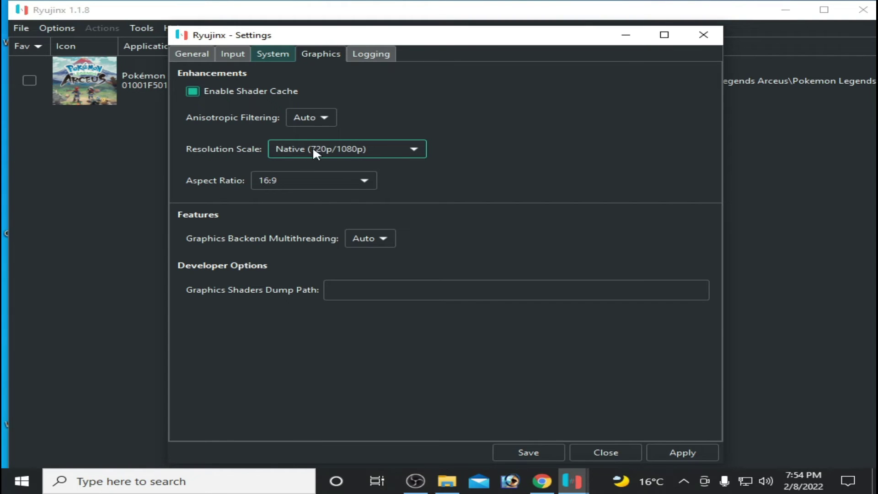
pyautogui.click(199, 52)
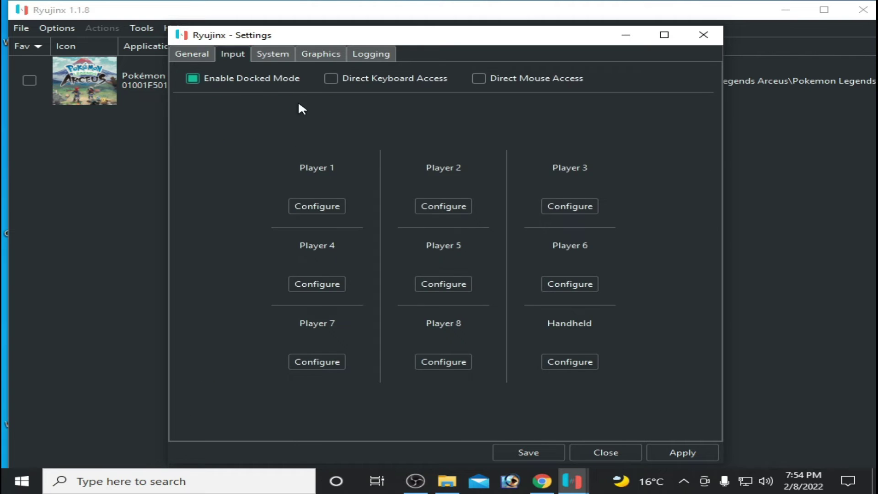
pyautogui.click(277, 55)
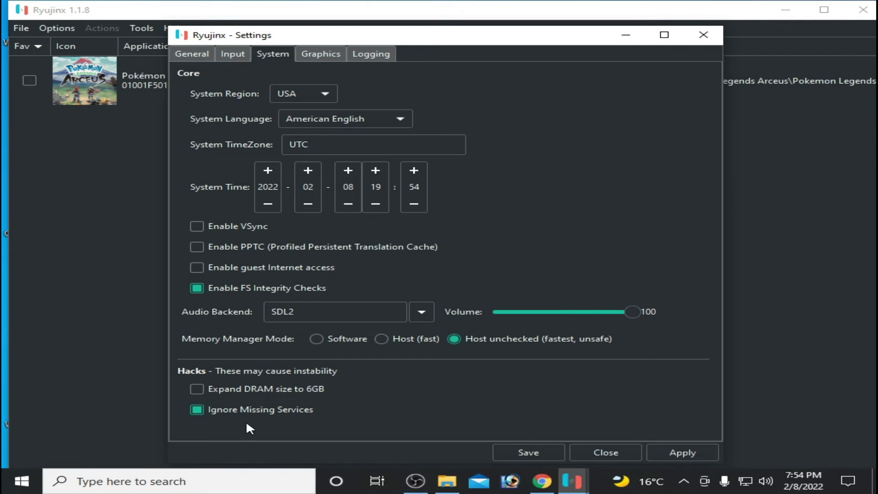
pyautogui.click(527, 452)
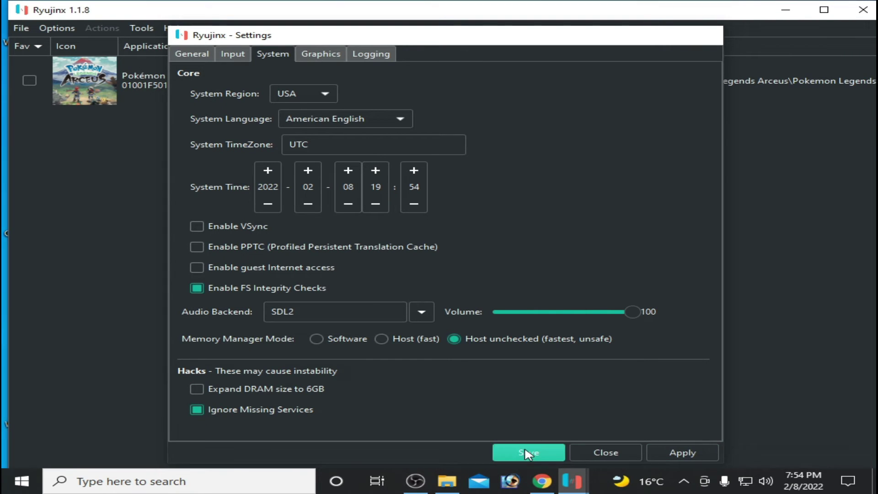
# Step: Switch to the NVIDIA Control Panel from the desktop and open the image settings with preview
pyautogui.moveTo(727, 12); pyautogui.dragTo(526, 58)
pyautogui.click(771, 94)
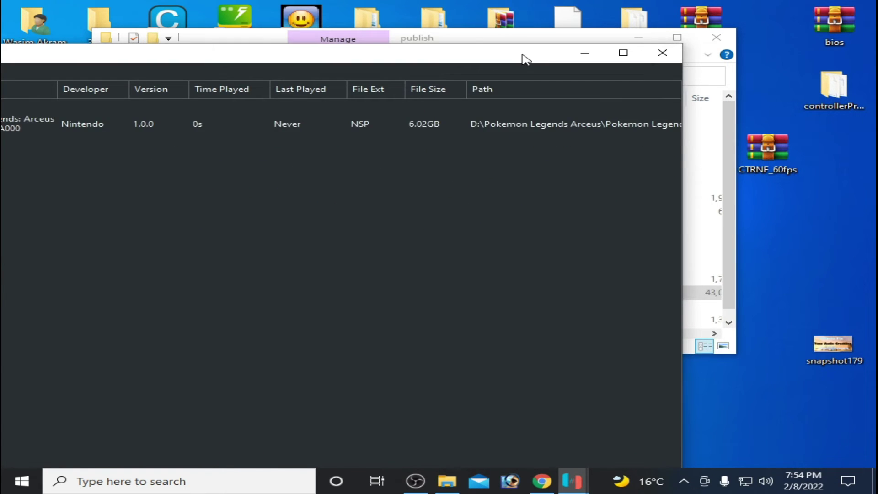
pyautogui.rightClick(782, 215)
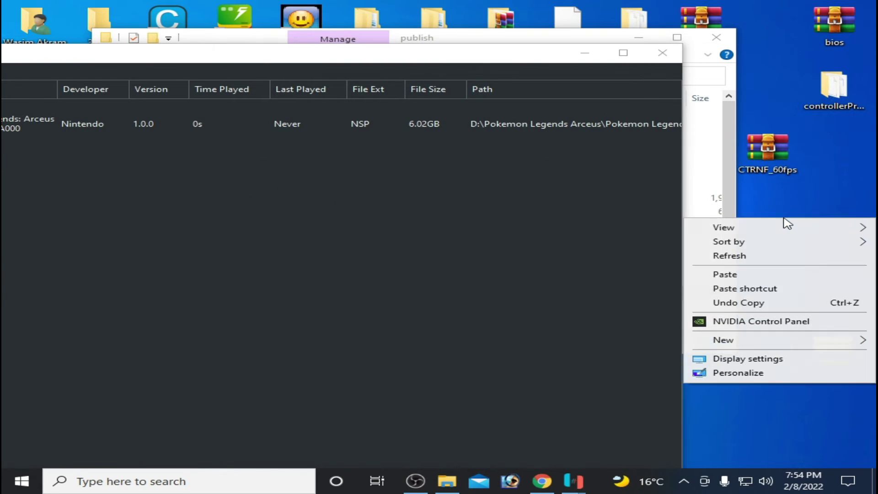
pyautogui.click(760, 319)
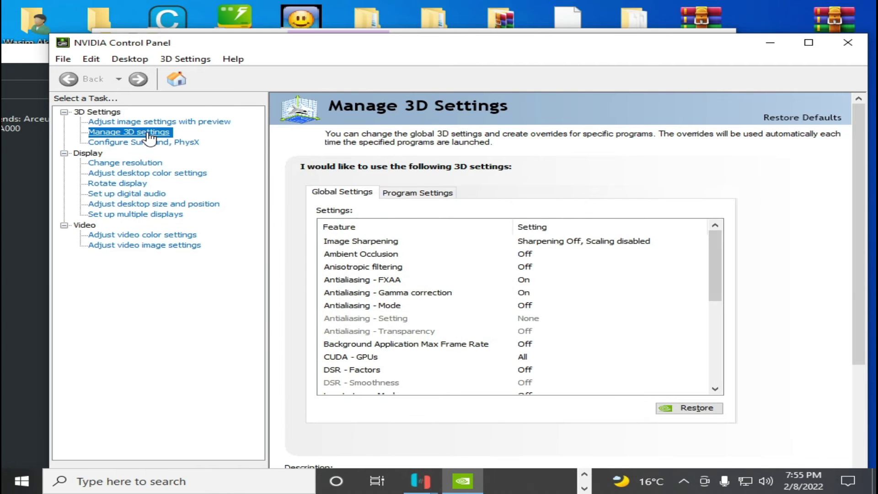
pyautogui.click(146, 121)
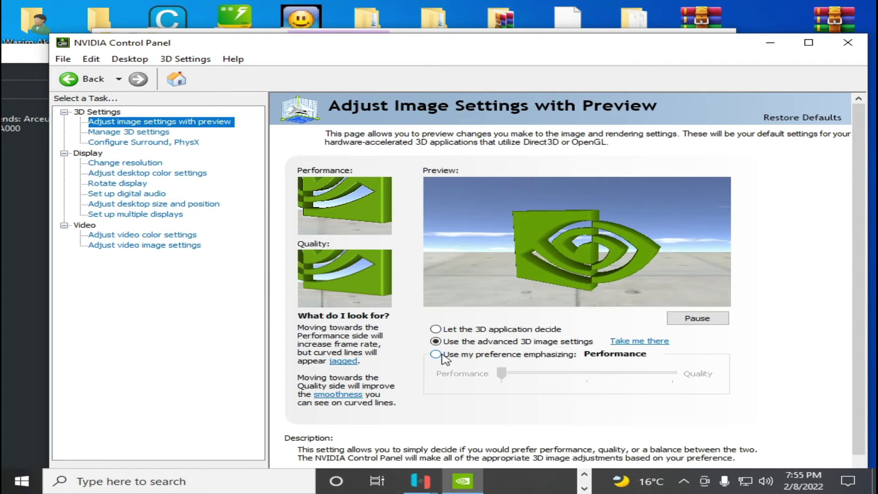
# Step: Try the custom image preference emphasizing Performance and switch back to using the advanced 3D image settings
pyautogui.click(436, 353)
pyautogui.moveTo(511, 379)
pyautogui.mouseDown()
pyautogui.moveTo(585, 376)
pyautogui.moveTo(504, 377)
pyautogui.mouseUp()
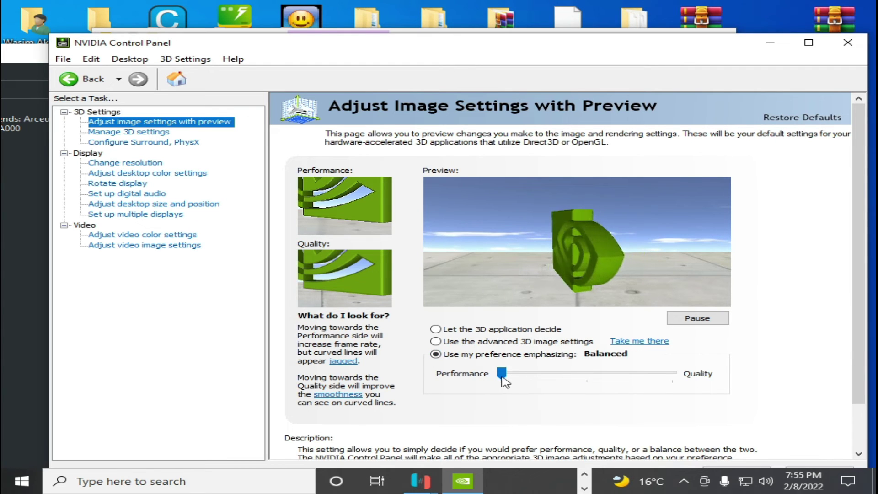
pyautogui.click(438, 341)
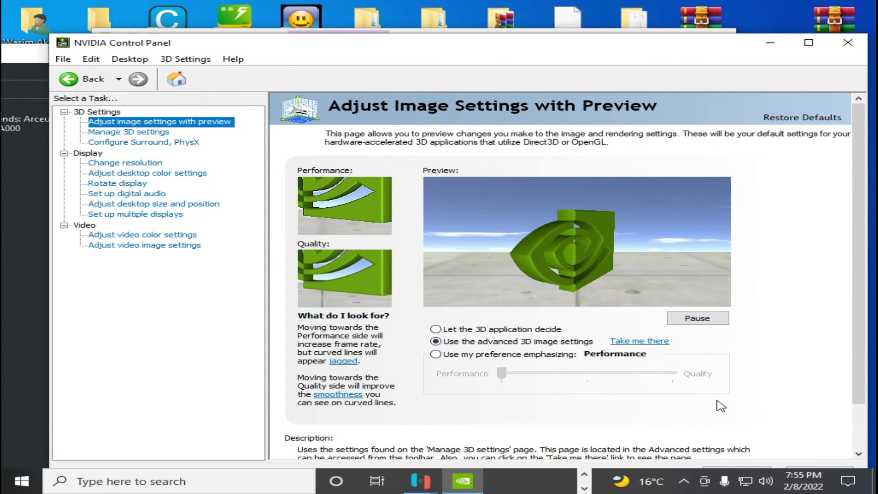
pyautogui.scroll(-2, 858, 281)
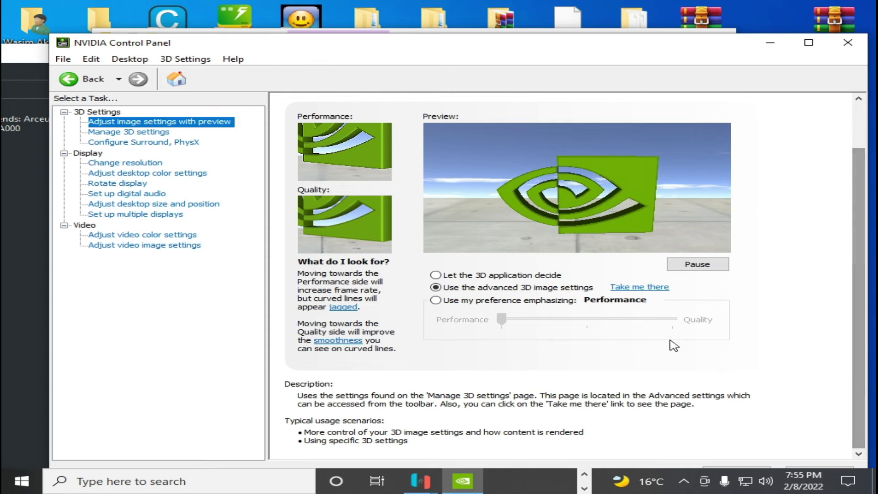
# Step: In the global 3D settings, set Power management mode to Prefer maximum performance
pyautogui.click(137, 133)
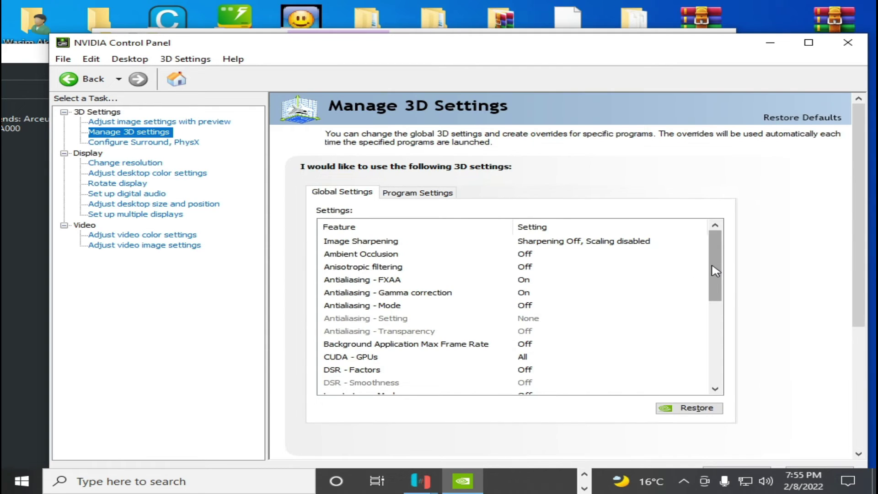
pyautogui.moveTo(715, 271); pyautogui.dragTo(726, 323)
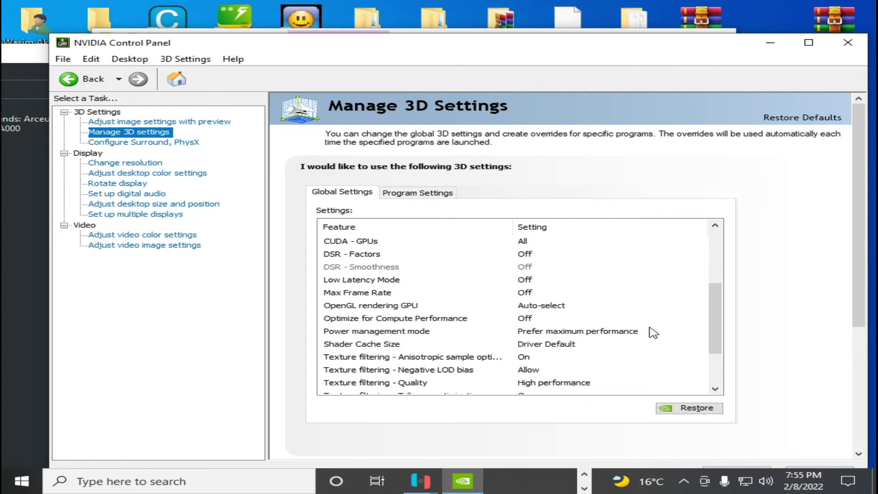
pyautogui.click(619, 331)
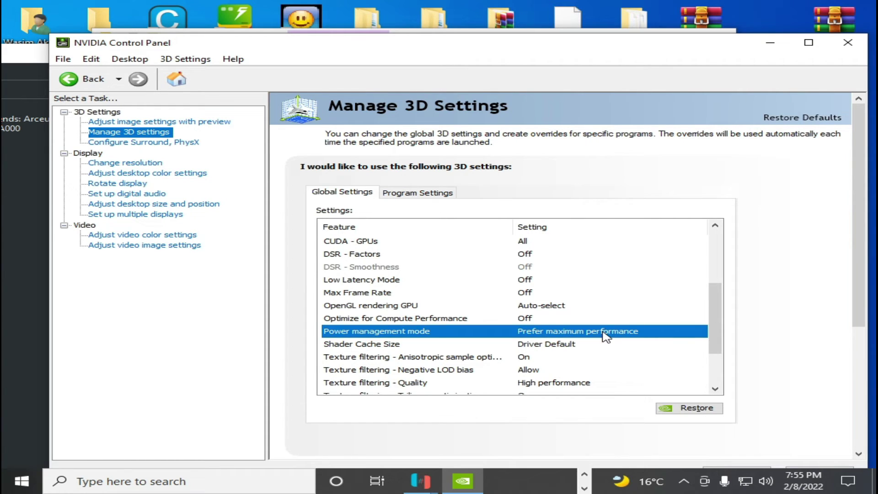
pyautogui.click(606, 337)
pyautogui.click(515, 362)
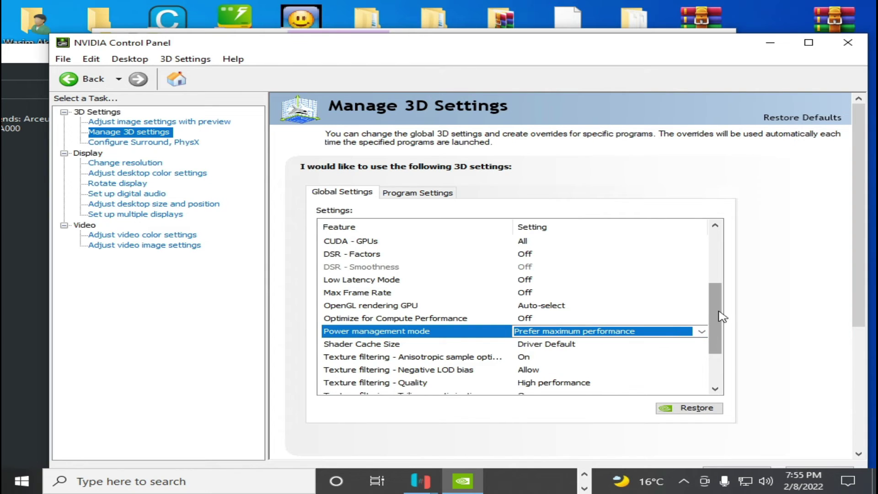
# Step: Set Texture filtering - Quality to High performance, then close the NVIDIA Control Panel and apply the pending changes
pyautogui.moveTo(721, 316); pyautogui.dragTo(725, 353)
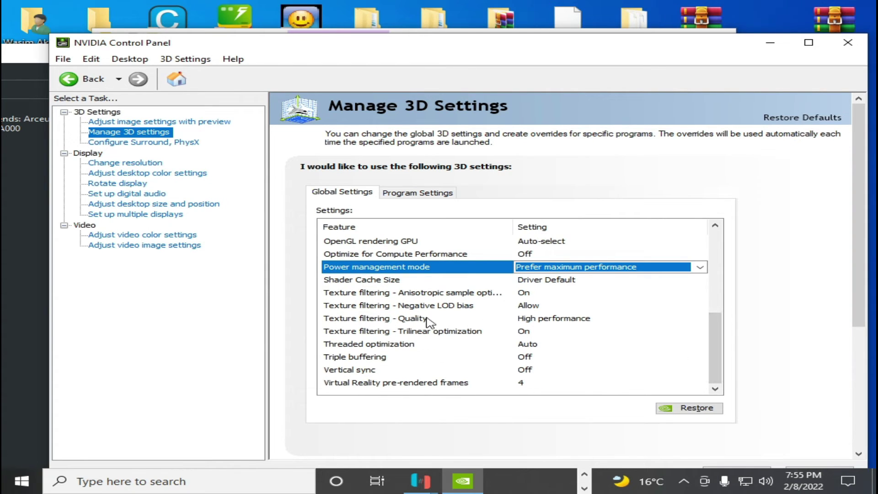
pyautogui.click(554, 320)
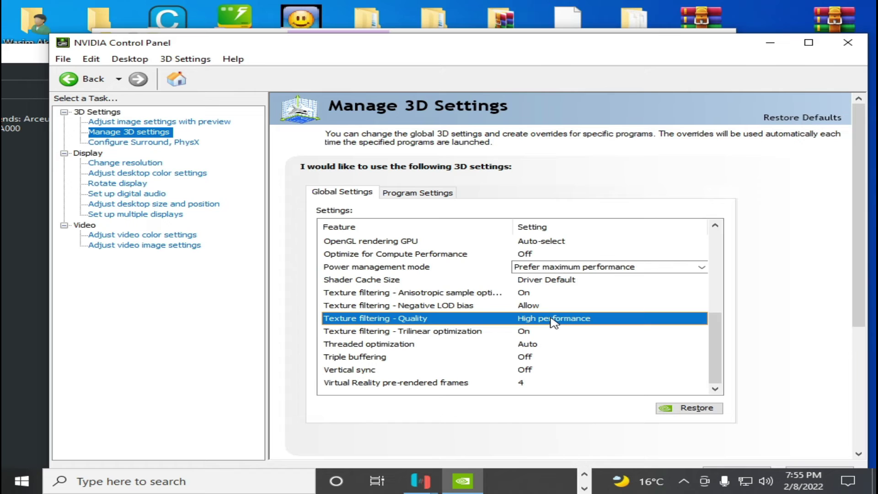
pyautogui.click(554, 320)
pyautogui.click(546, 361)
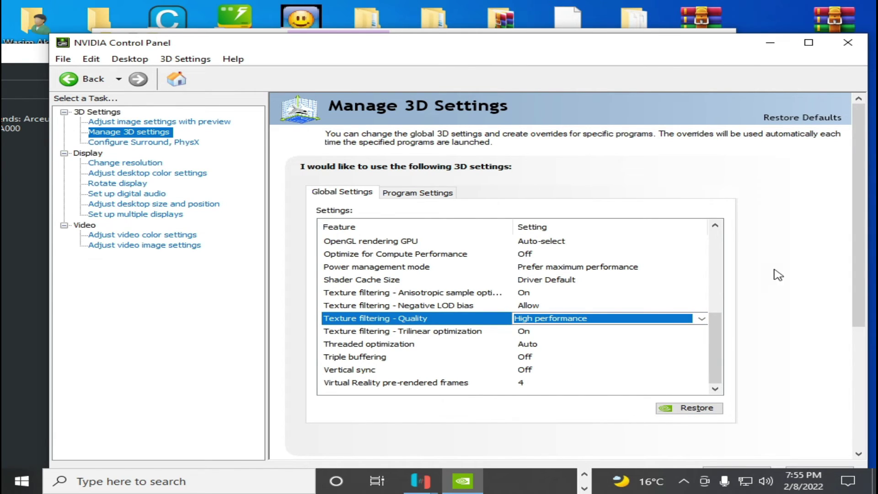
pyautogui.click(847, 42)
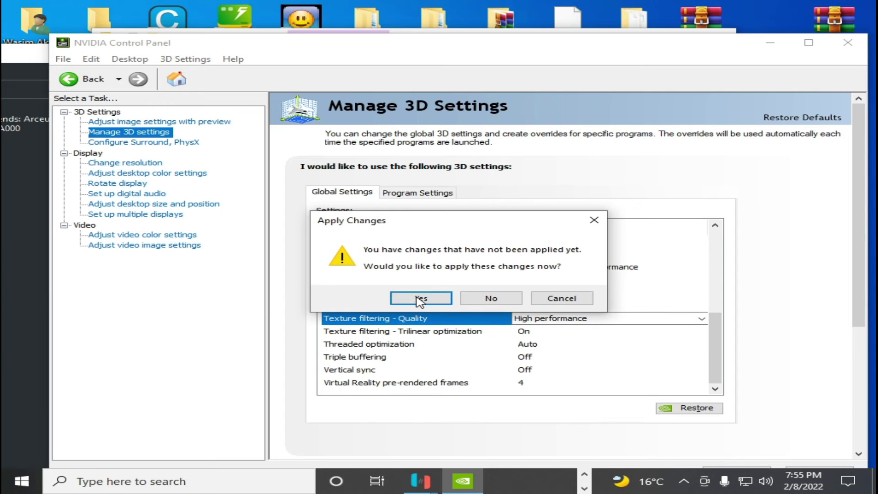
pyautogui.click(425, 300)
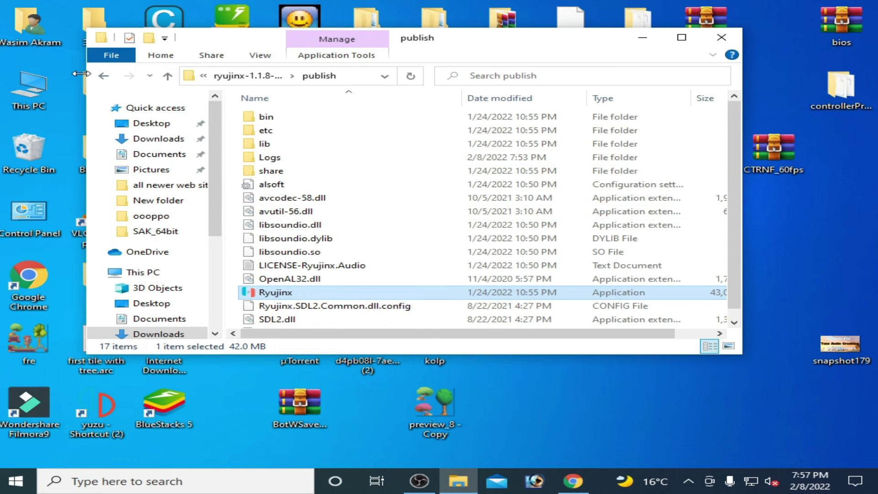
# Step: Go back to the Compressed folder, open ryujinx-Release-1.0.0+8c7ad0f-win_x64_2 and launch its Ryujinx application
pyautogui.click(99, 77)
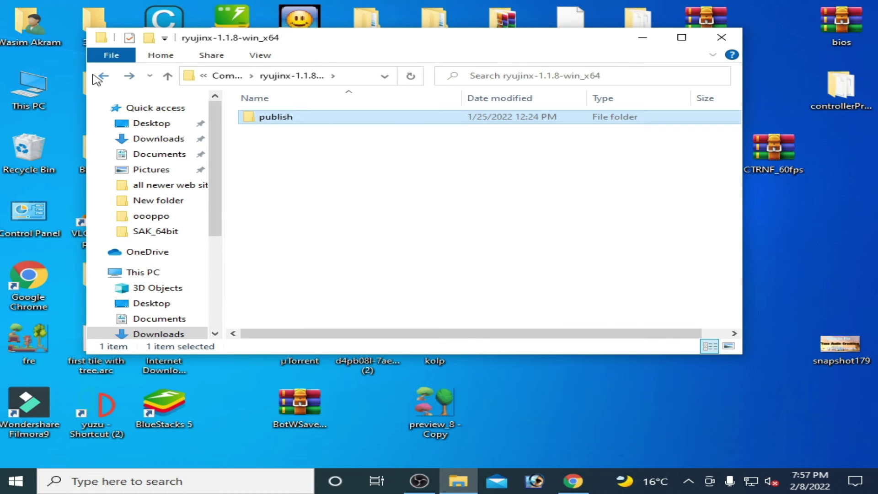
pyautogui.click(98, 77)
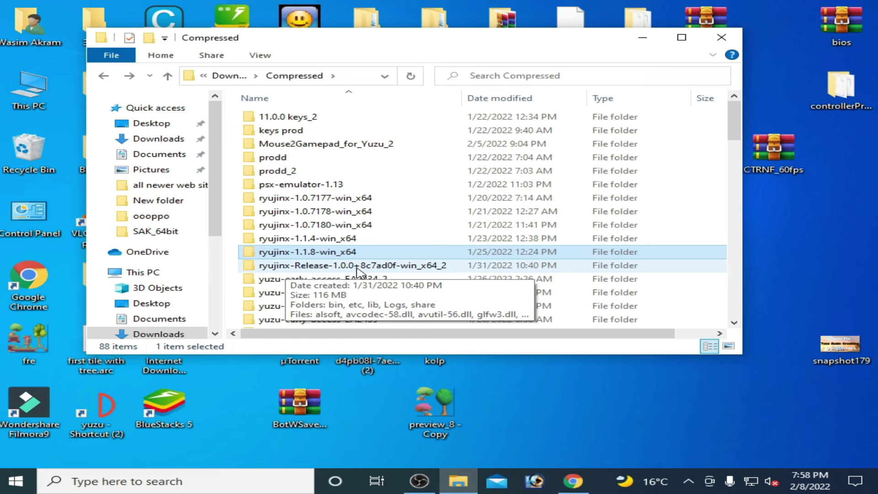
pyautogui.doubleClick(450, 302)
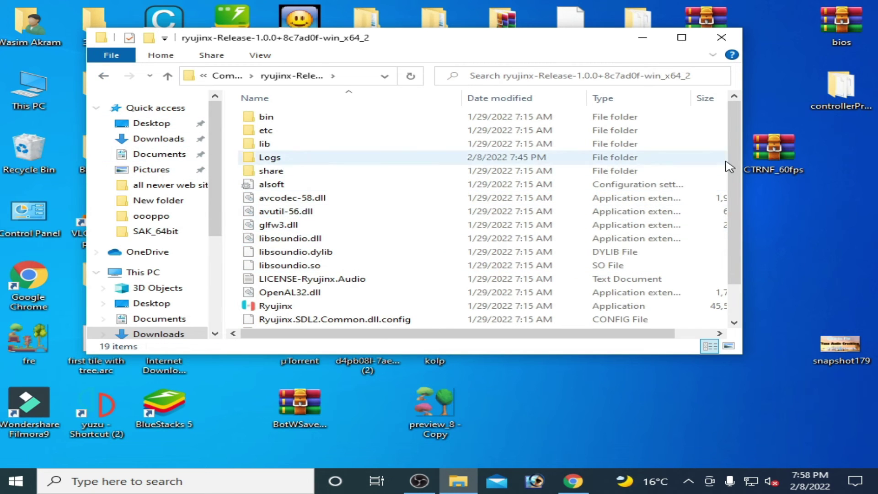
pyautogui.scroll(-1, 729, 165)
pyautogui.click(269, 267)
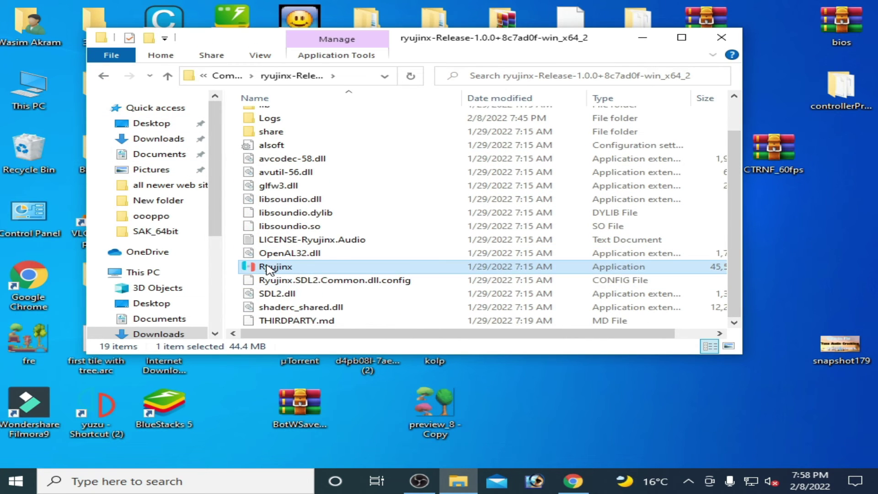
pyautogui.doubleClick(289, 270)
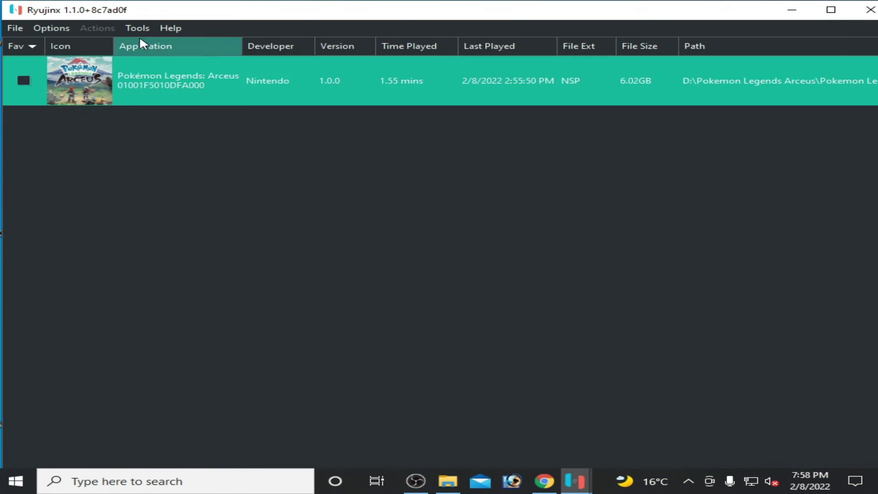
# Step: Set the Graphics Backend to Vulkan in the Ryujinx graphics settings and save
pyautogui.click(51, 28)
pyautogui.click(75, 100)
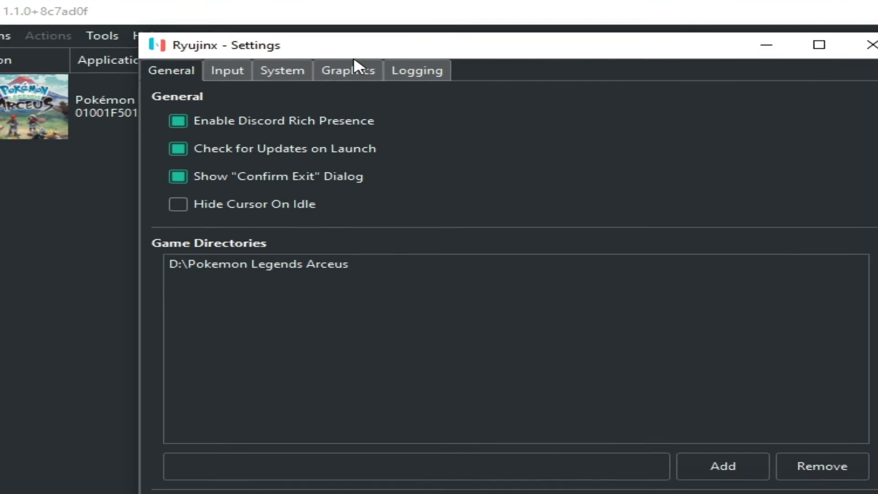
pyautogui.click(330, 58)
pyautogui.click(391, 213)
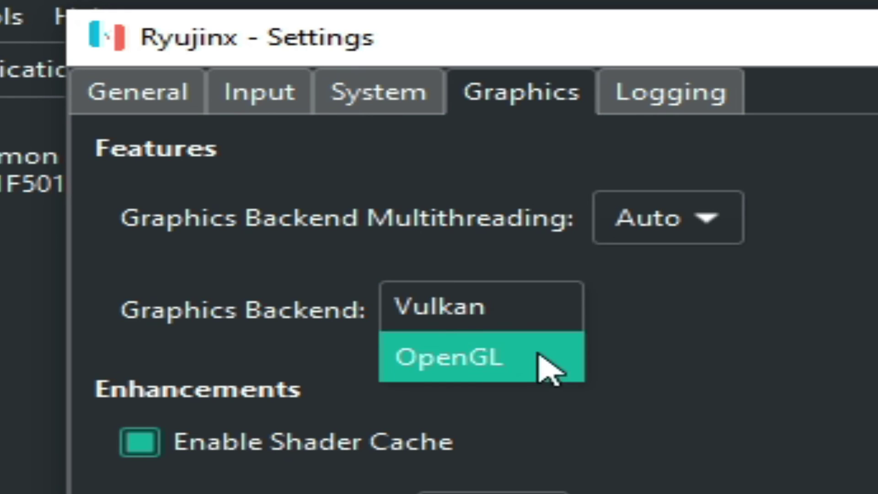
pyautogui.click(469, 354)
pyautogui.click(563, 313)
pyautogui.click(563, 313)
pyautogui.click(539, 323)
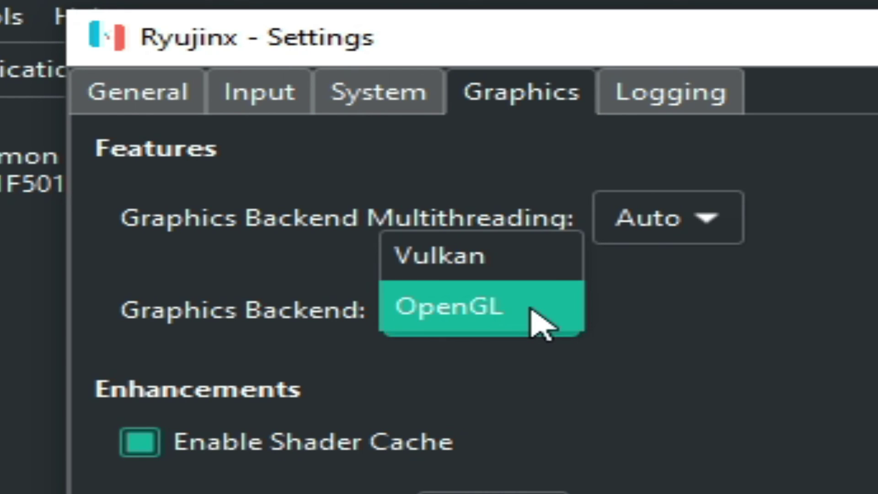
pyautogui.click(471, 273)
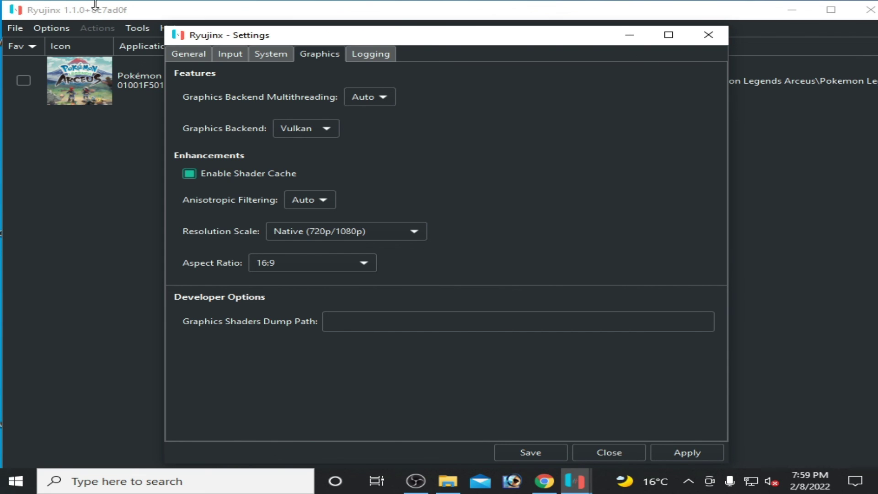
pyautogui.click(538, 449)
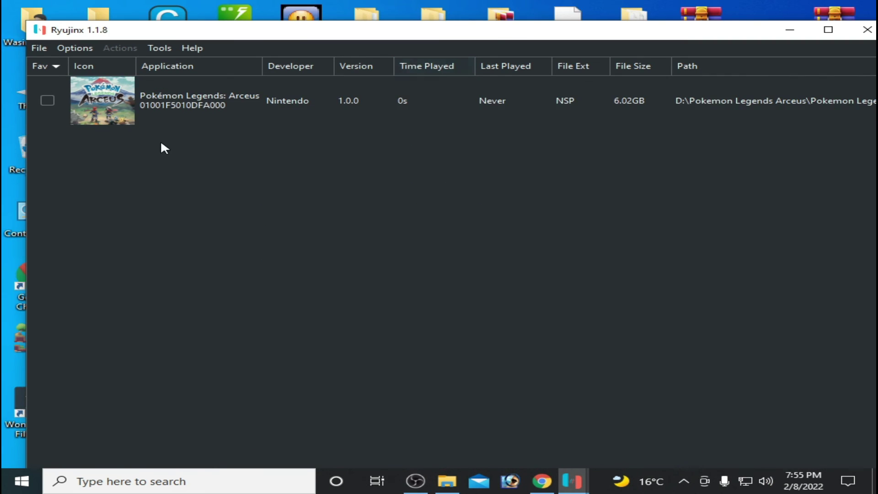
# Step: Launch Pokémon Legends: Arceus in Ryujinx 1.1.8, choose English as the language and continue past the autosave notice
pyautogui.click(157, 114)
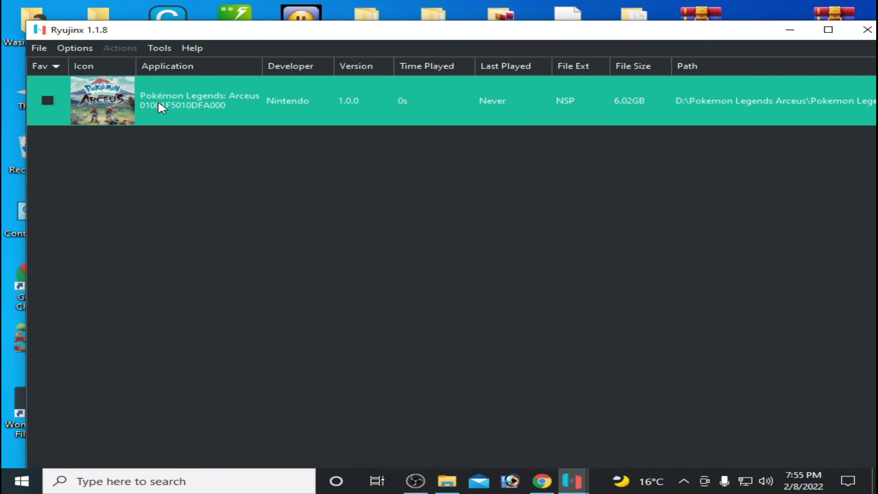
pyautogui.doubleClick(157, 99)
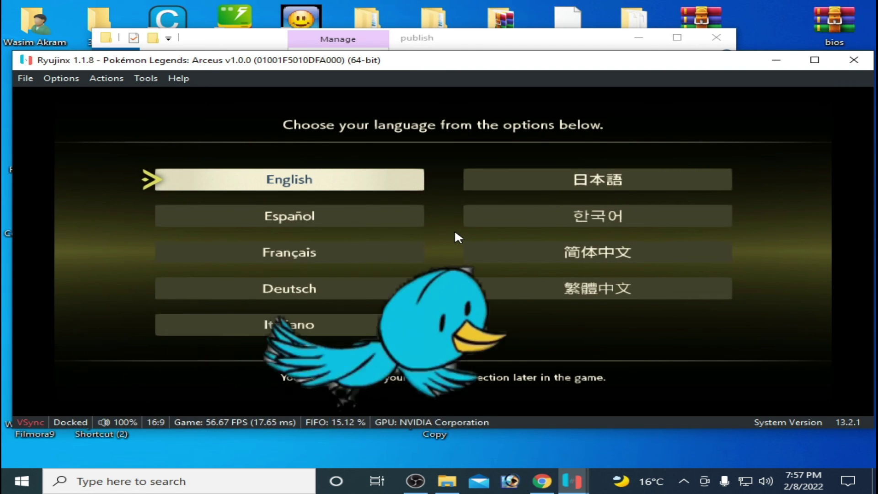
pyautogui.press('z')
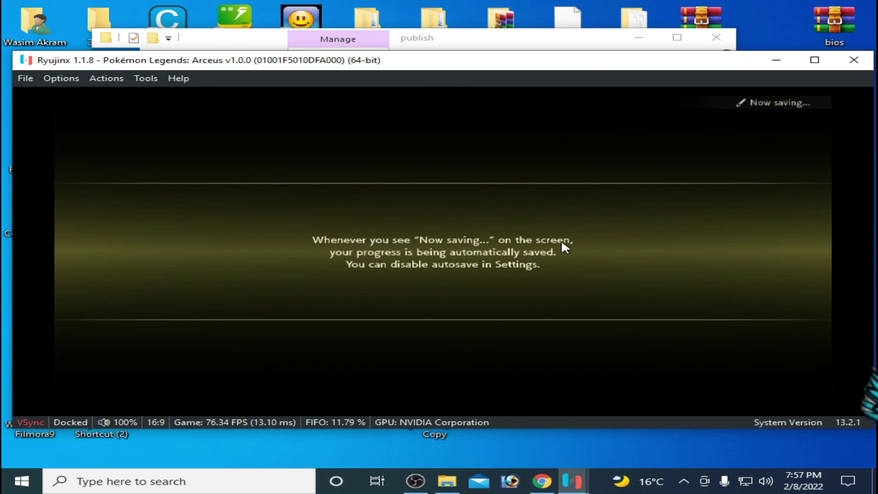
pyautogui.press('z')
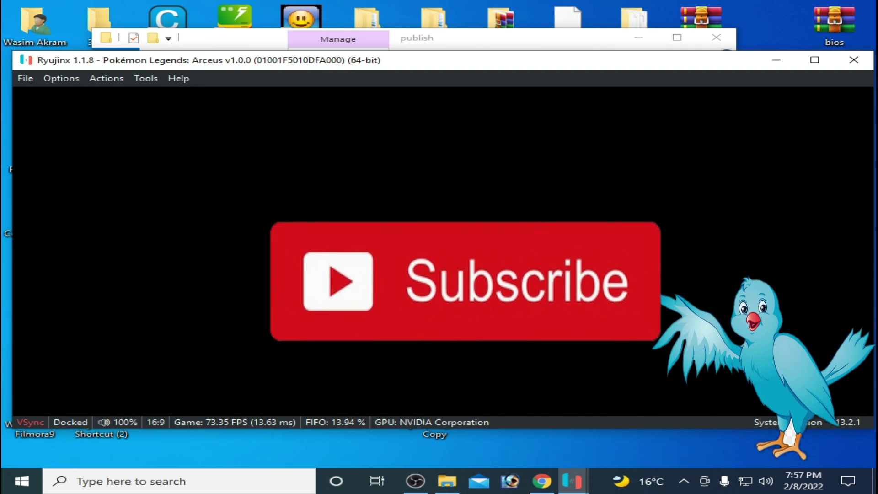